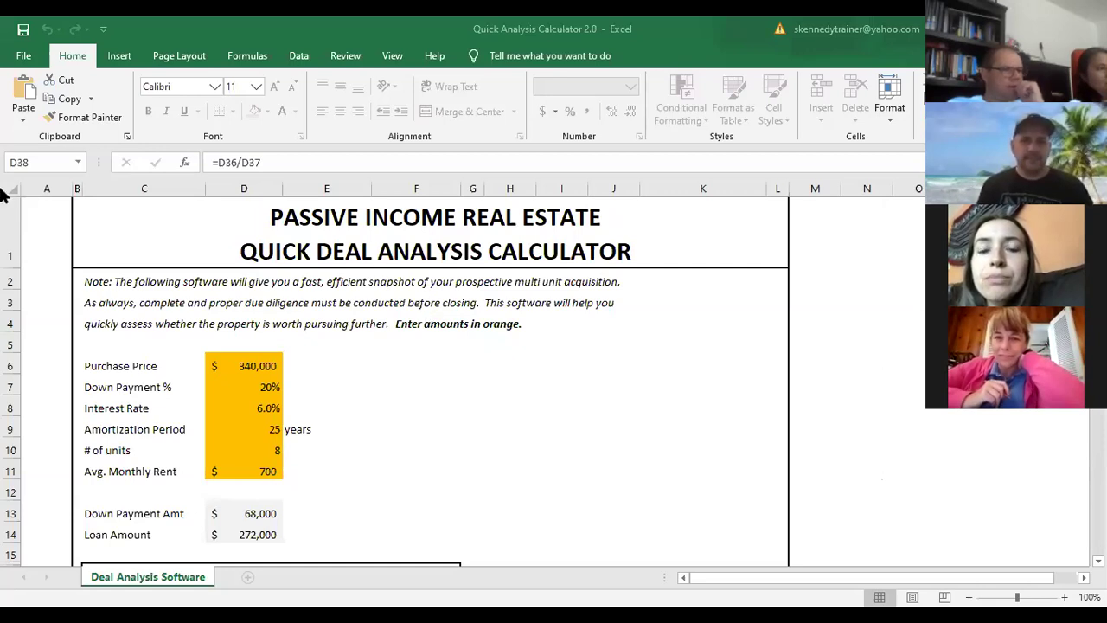
# Examine the orange input cells from Purchase Price down to Avg. Monthly Rent.
pyautogui.click(221, 370)
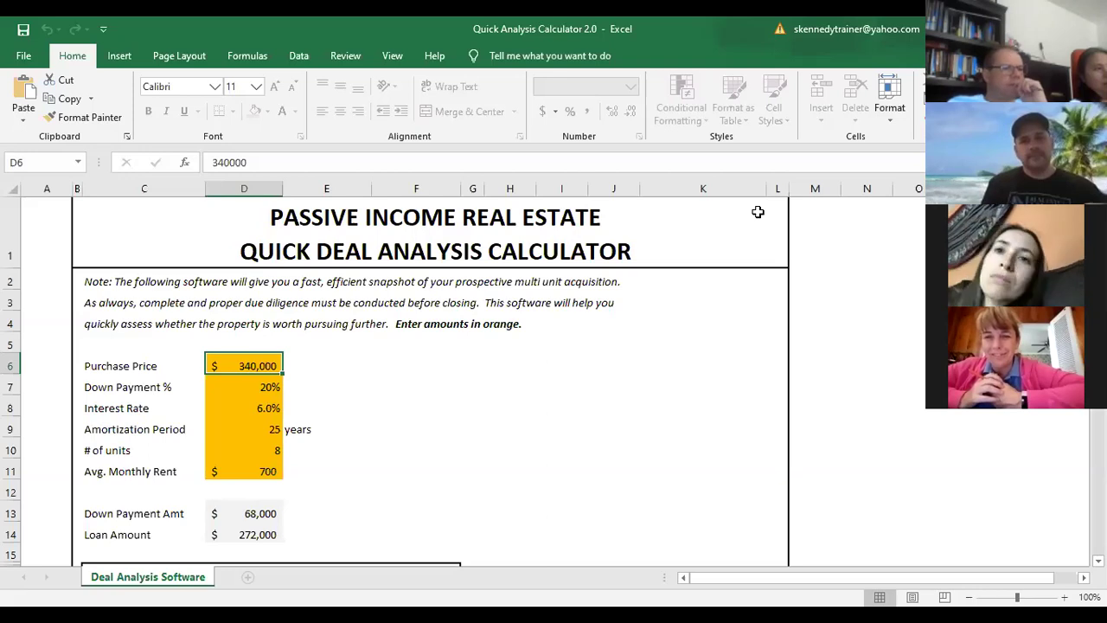
pyautogui.press('Down')
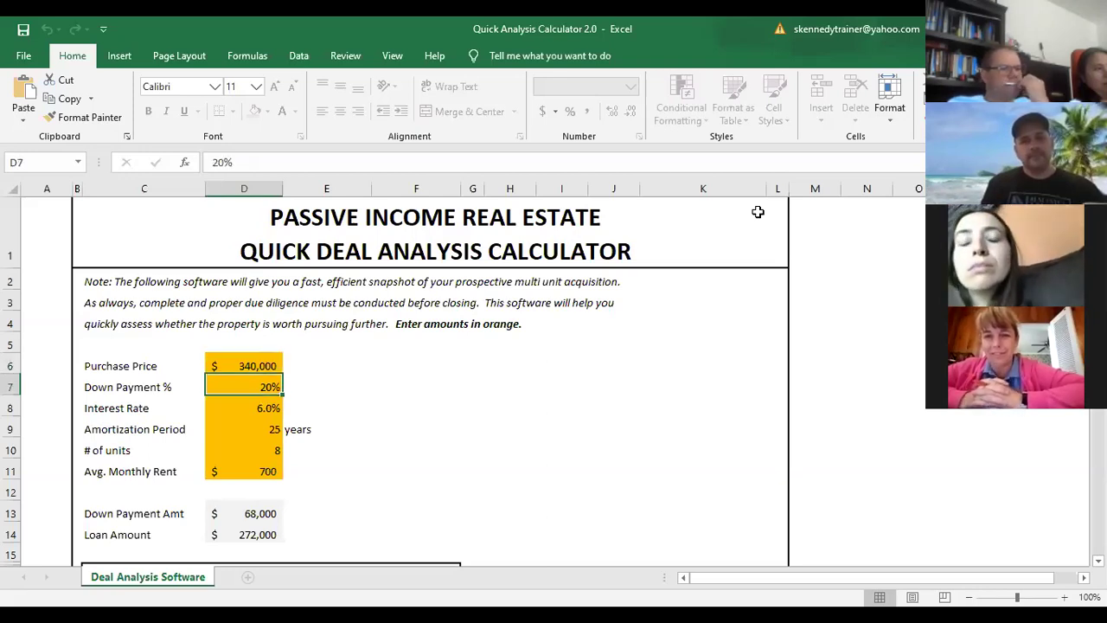
pyautogui.press('Down')
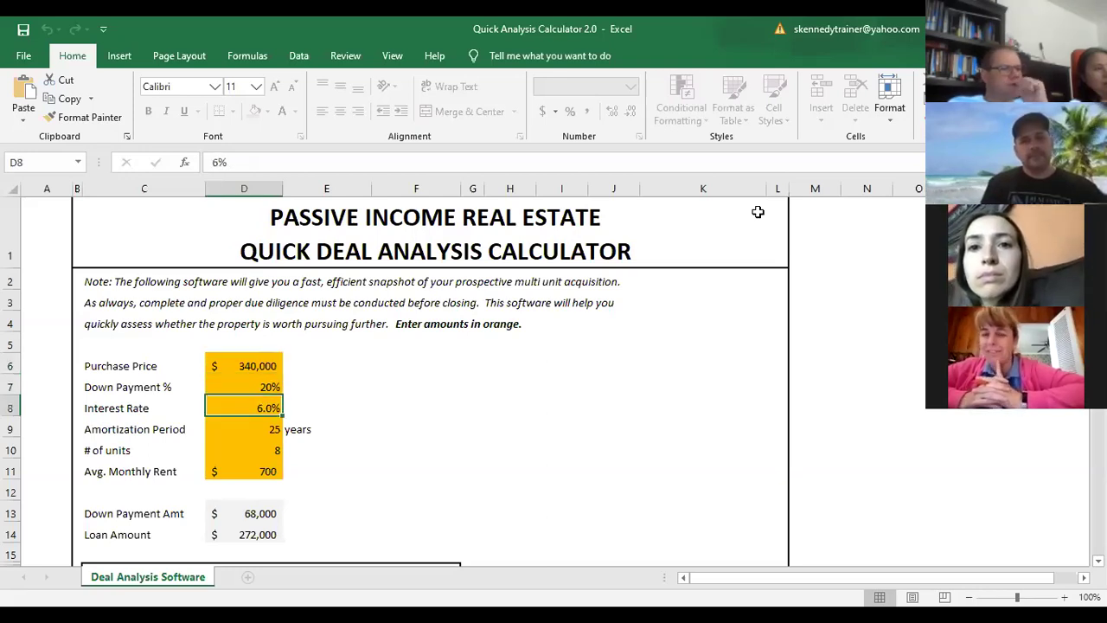
pyautogui.press('Down')
pyautogui.press('Down')
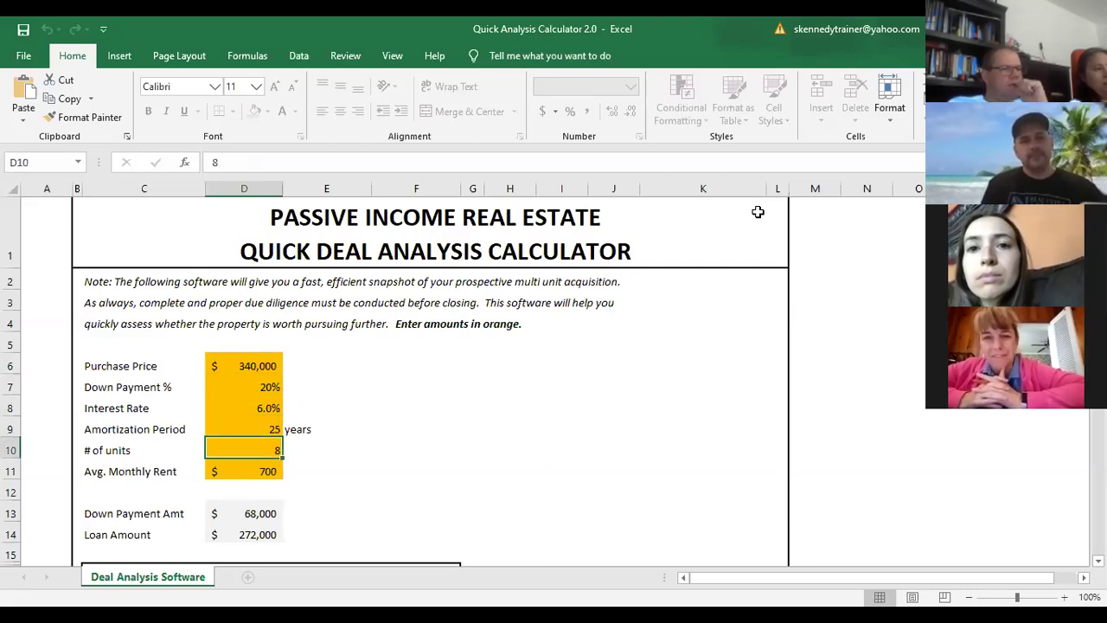
pyautogui.press('Down')
pyautogui.press('Up')
pyautogui.press('Up')
pyautogui.press('Up')
pyautogui.press('Up')
pyautogui.press('Up')
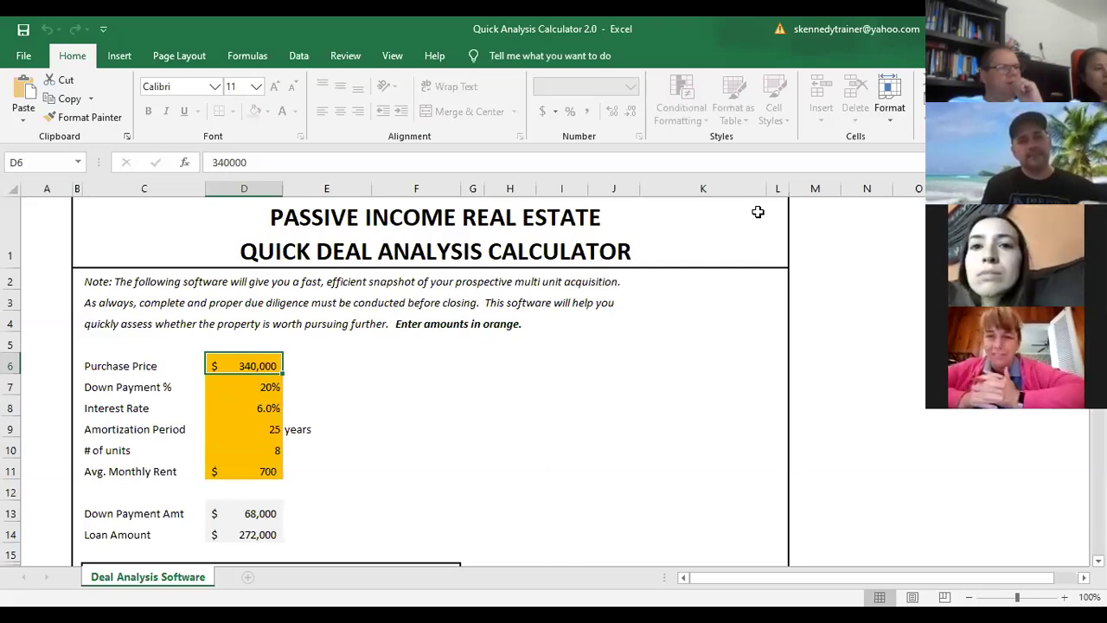
# Set the Down Payment % input to 25%.
pyautogui.press('Down')
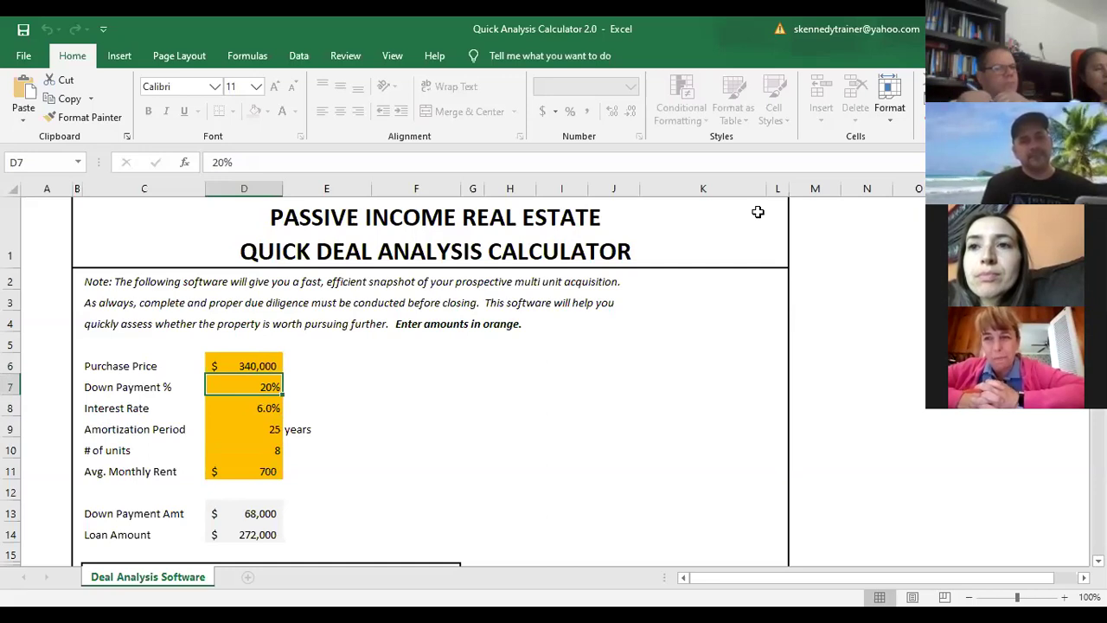
pyautogui.write('25')
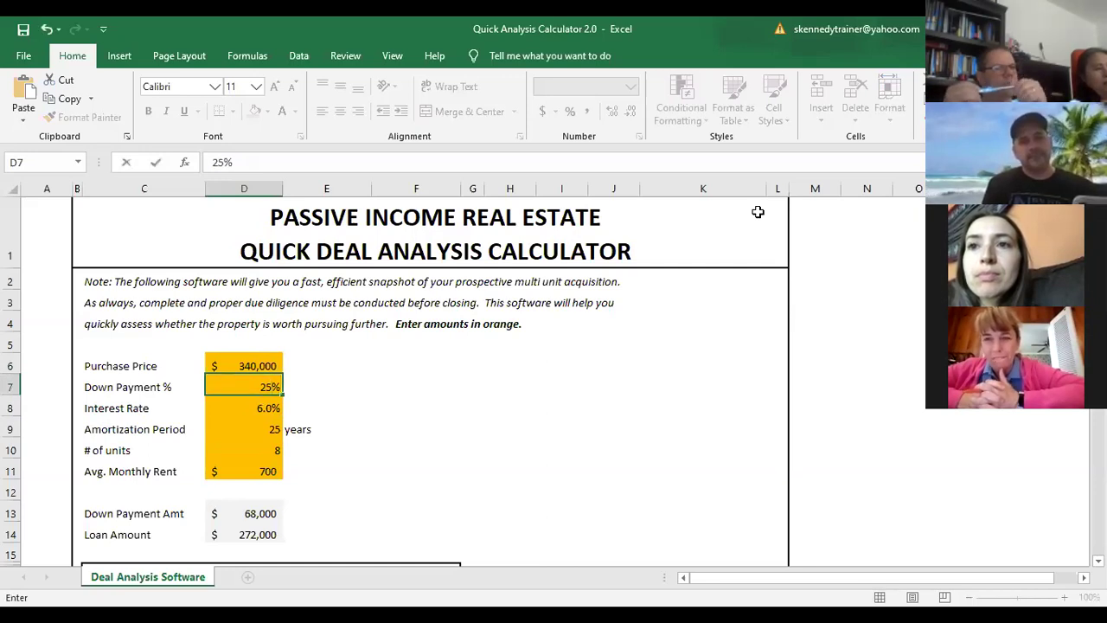
pyautogui.press('Return')
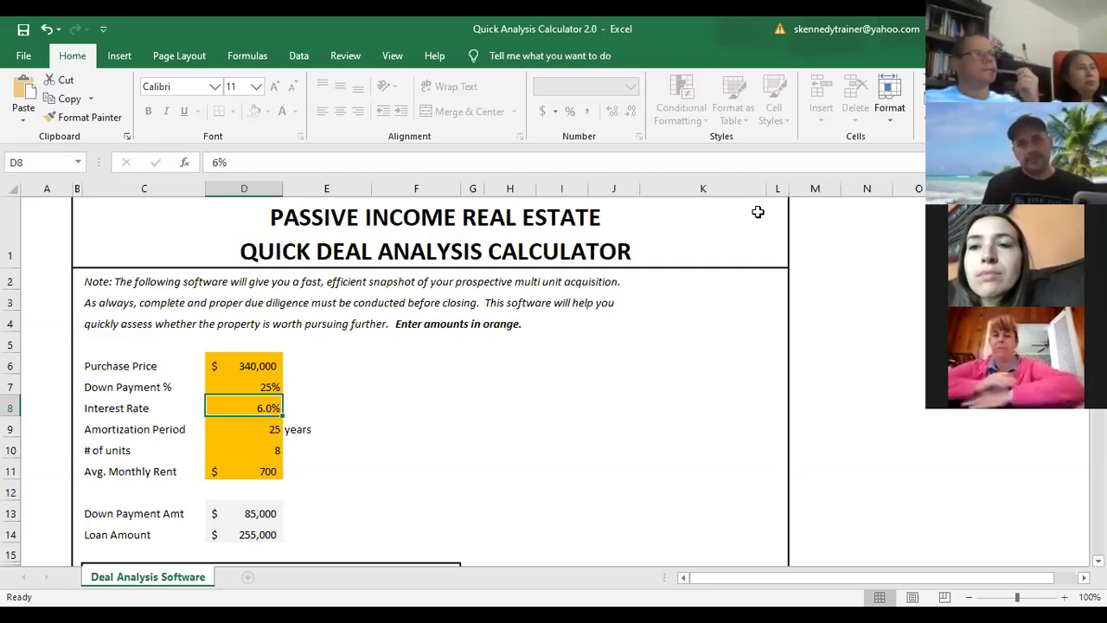
# Set the Interest Rate input to 5.5%.
pyautogui.press('Up')
pyautogui.press('Down')
pyautogui.write('5.5')
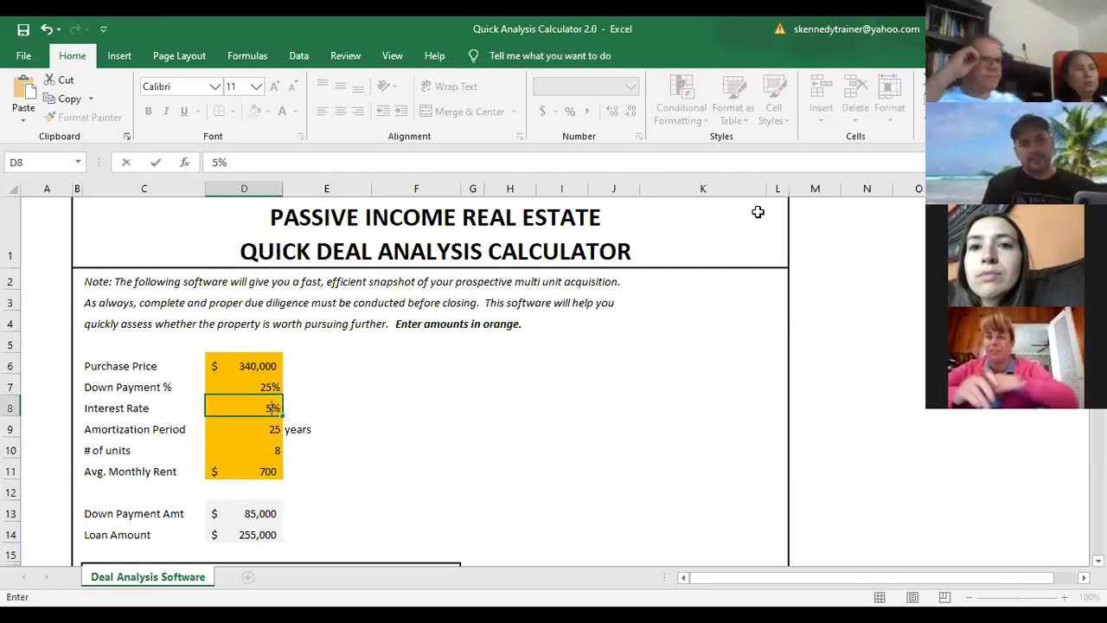
pyautogui.press('Return')
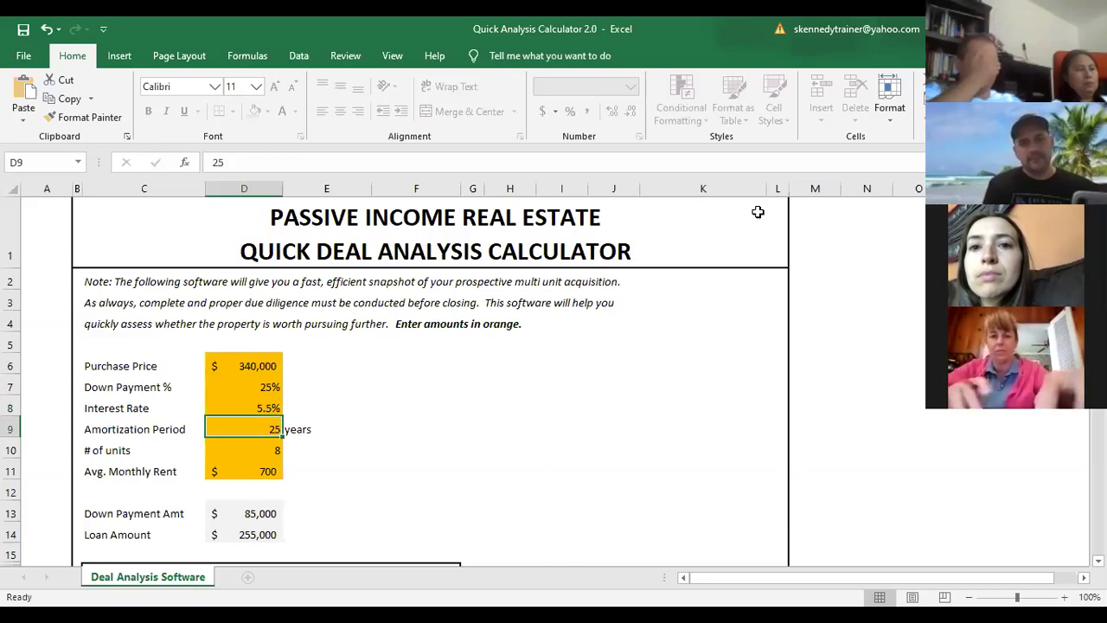
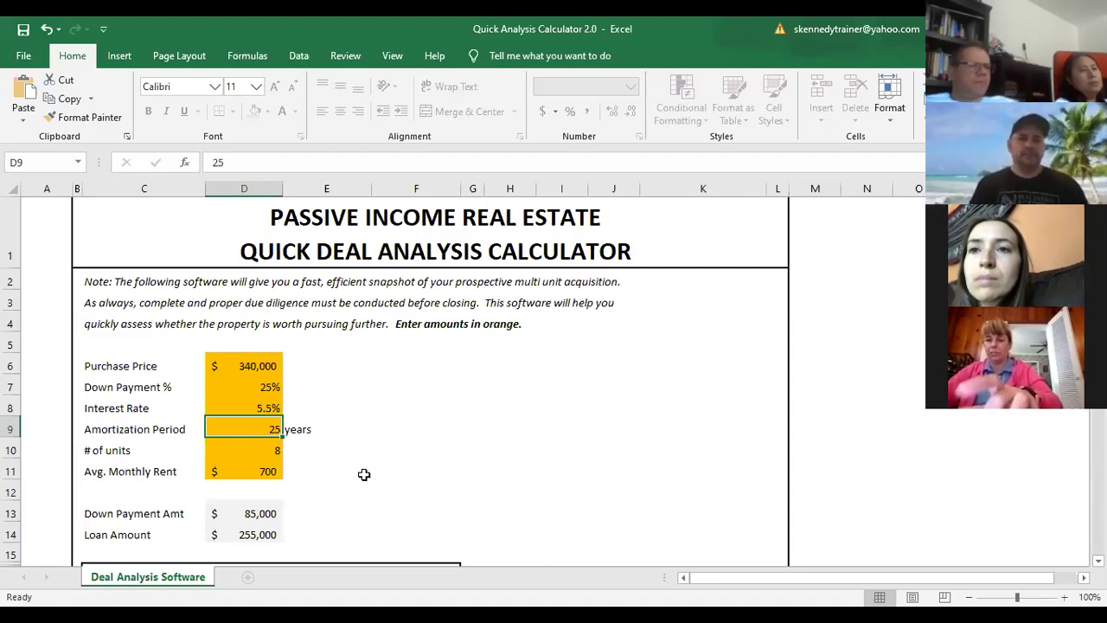
# Examine the number of units, the average monthly rent and the calculated Down Payment Amt and Loan Amount cells.
pyautogui.click(260, 449)
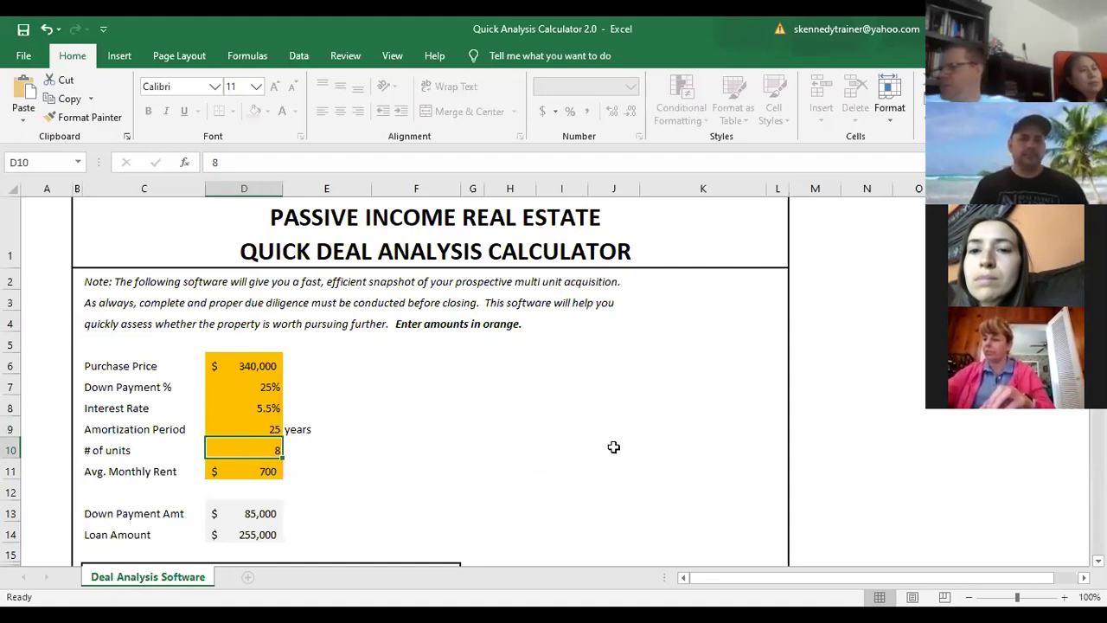
pyautogui.click(233, 468)
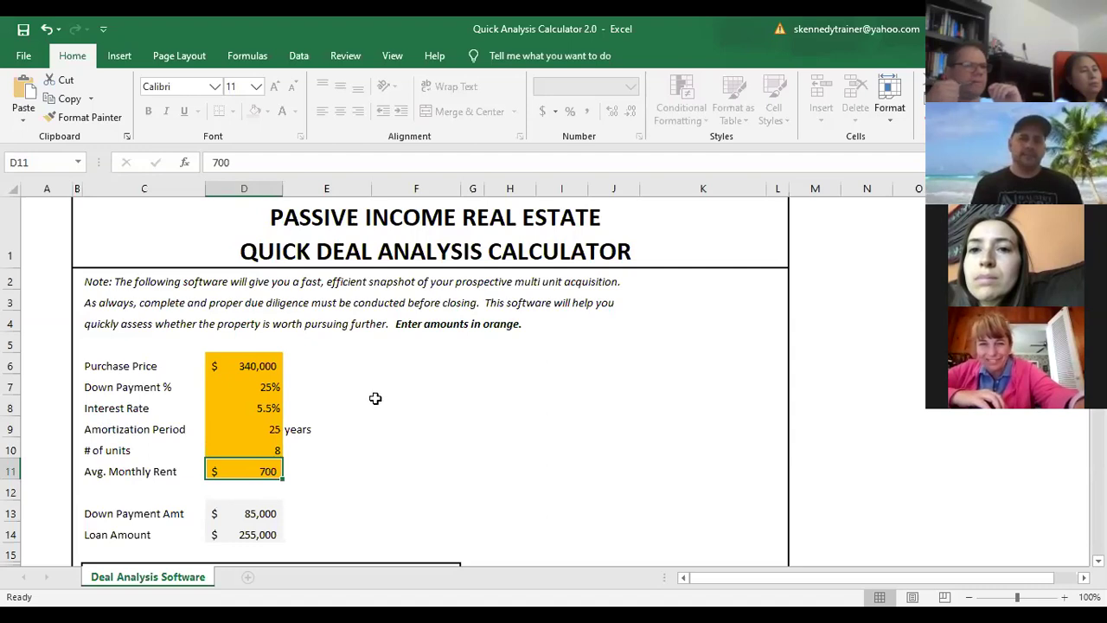
pyautogui.scroll(-1, 375, 401)
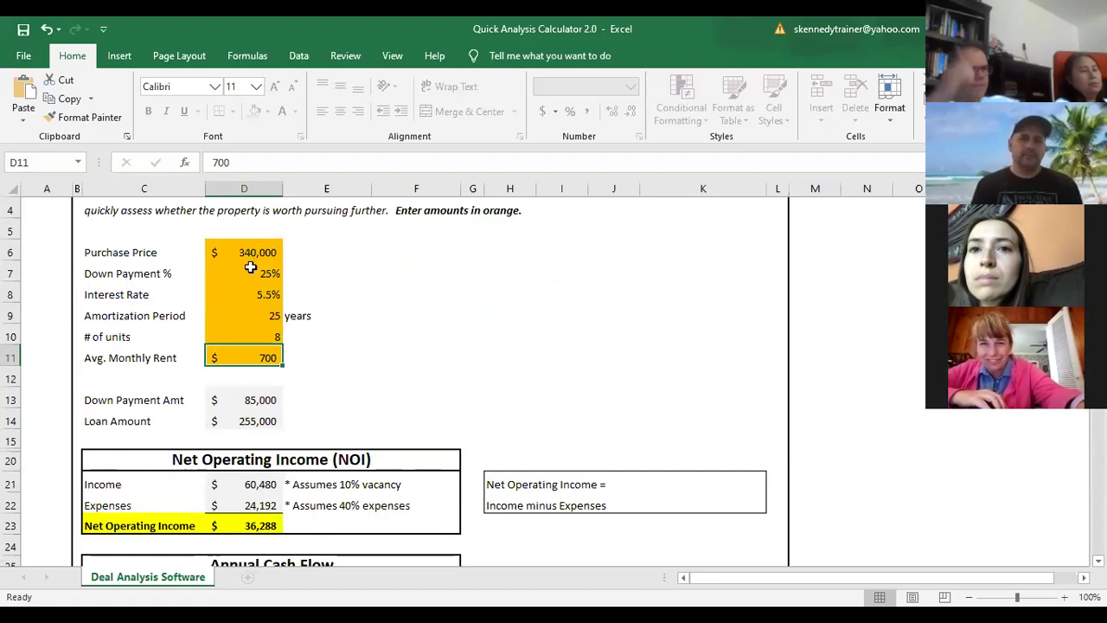
pyautogui.press('Down')
pyautogui.press('Down')
pyautogui.press('Down')
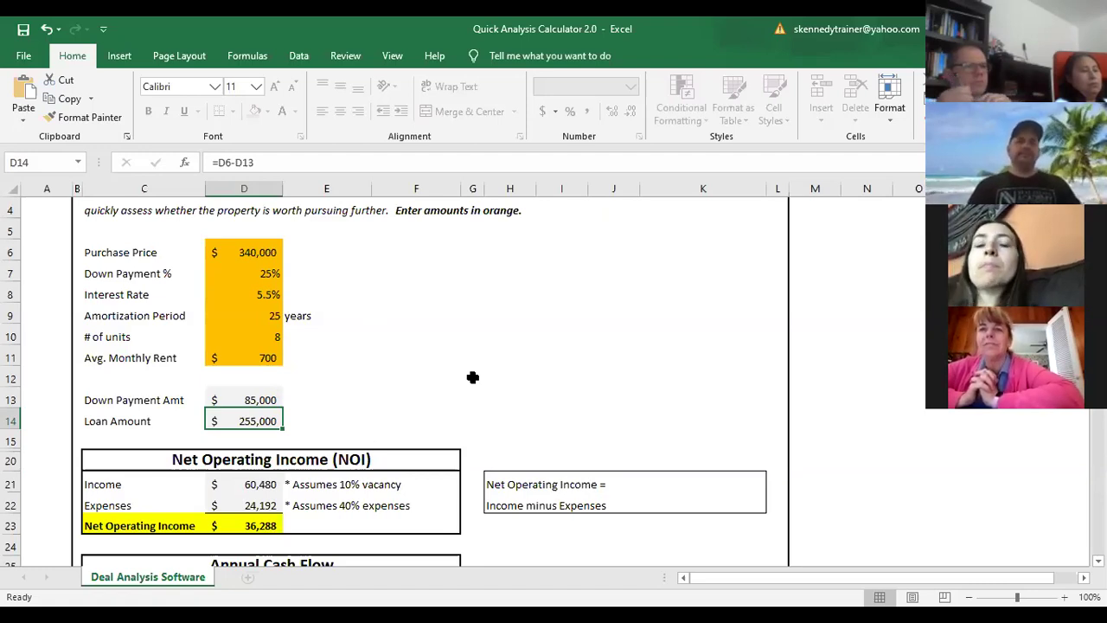
# Examine how income, expenses, Net Operating Income, mortgage payments and Annual Cash Flow are calculated in their sections.
pyautogui.scroll(-2, 411, 359)
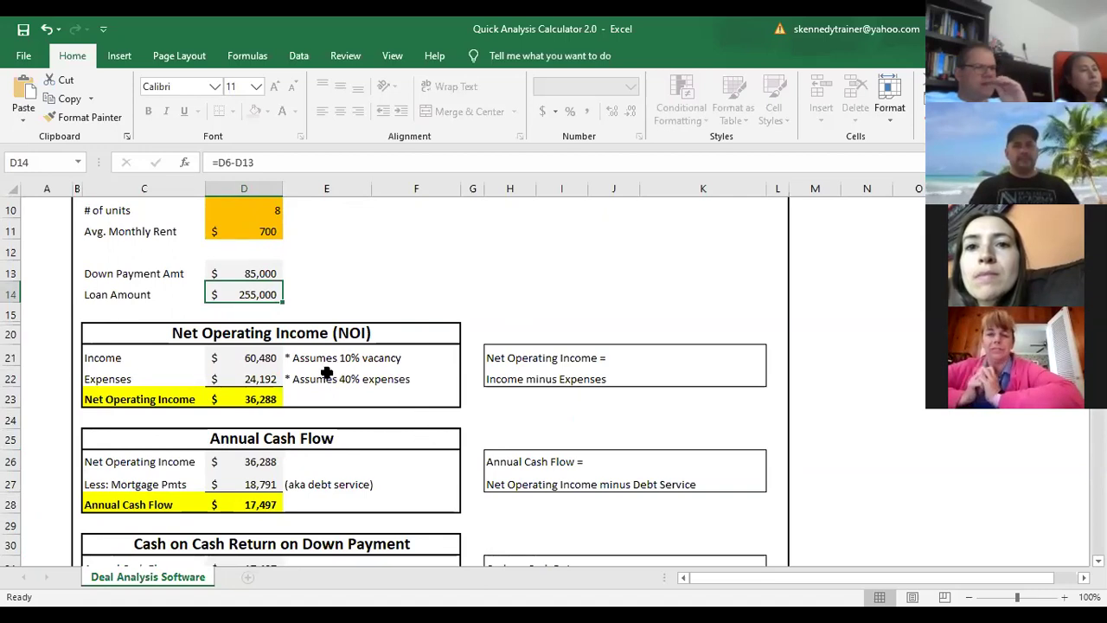
pyautogui.click(233, 357)
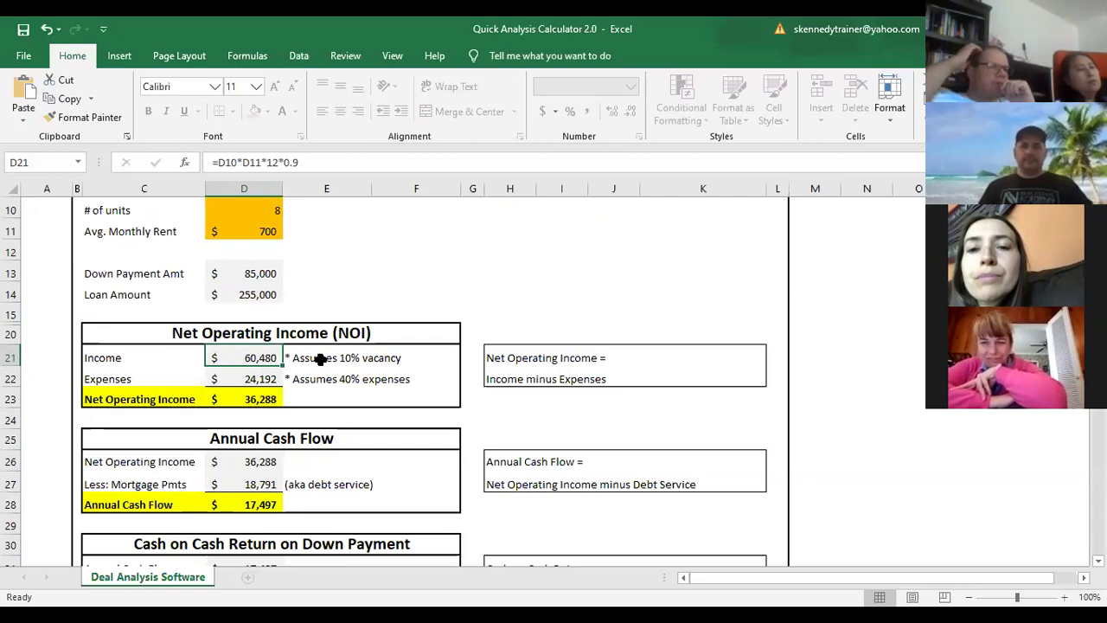
pyautogui.press('Down')
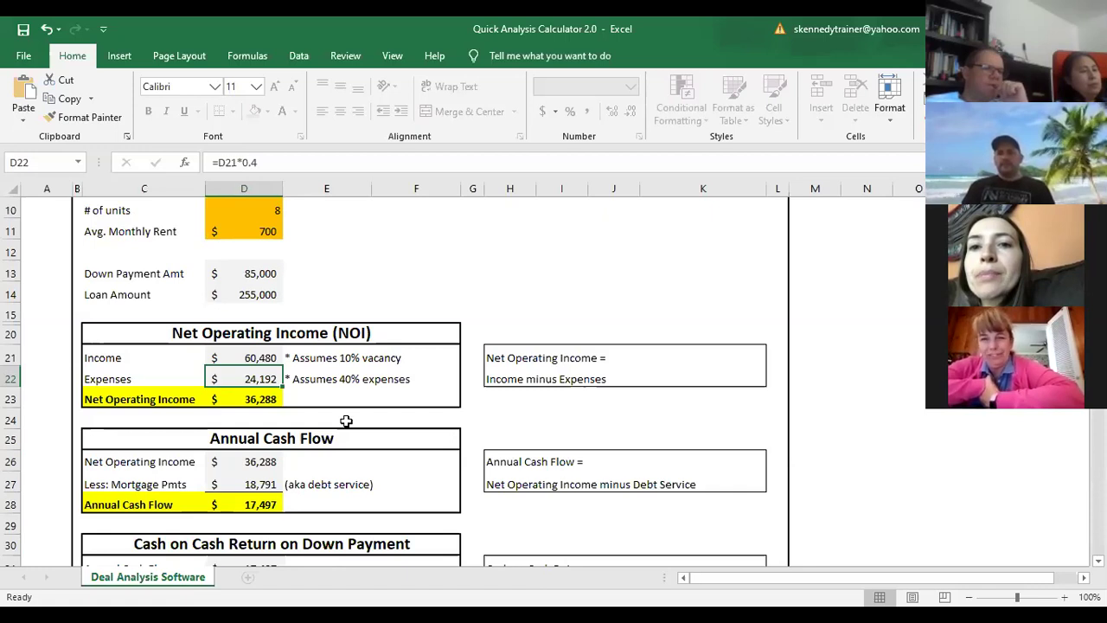
pyautogui.click(242, 399)
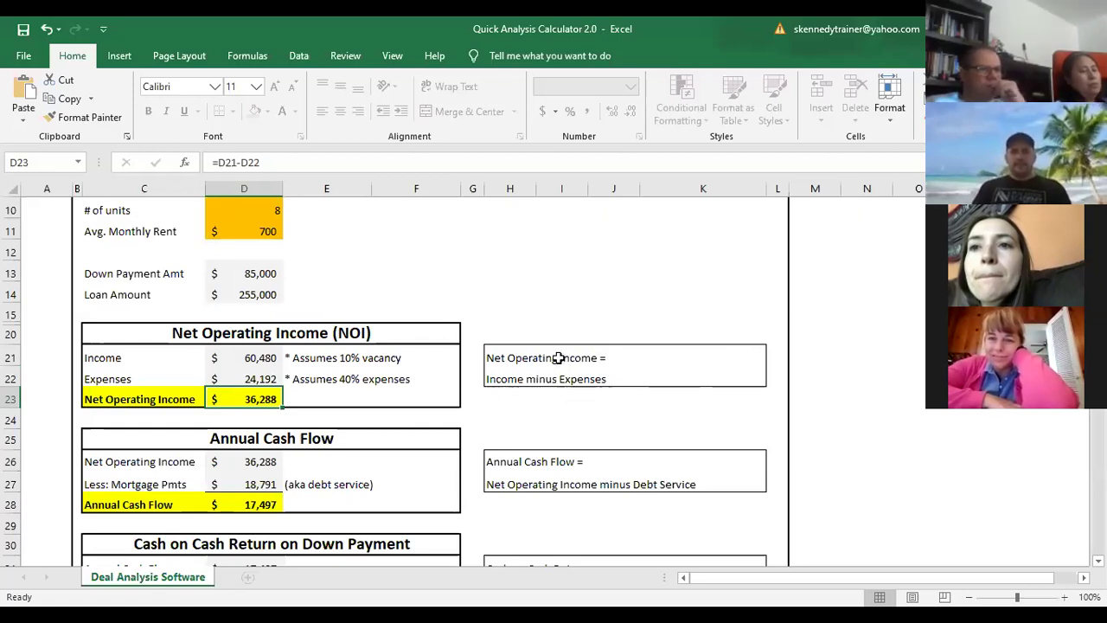
pyautogui.scroll(-2, 560, 358)
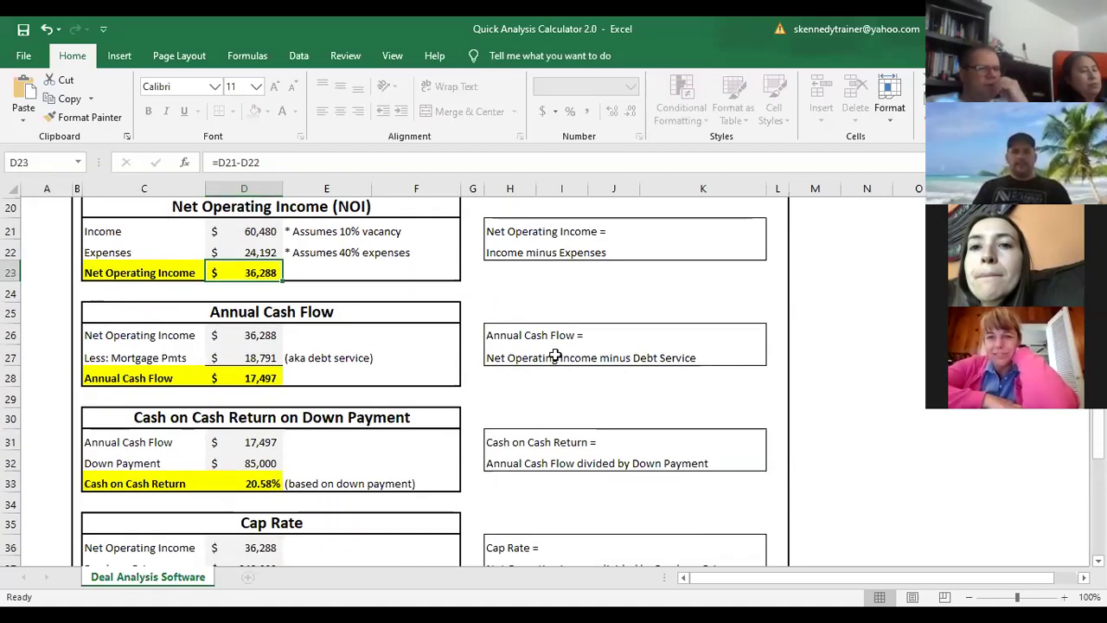
pyautogui.scroll(-1, 564, 350)
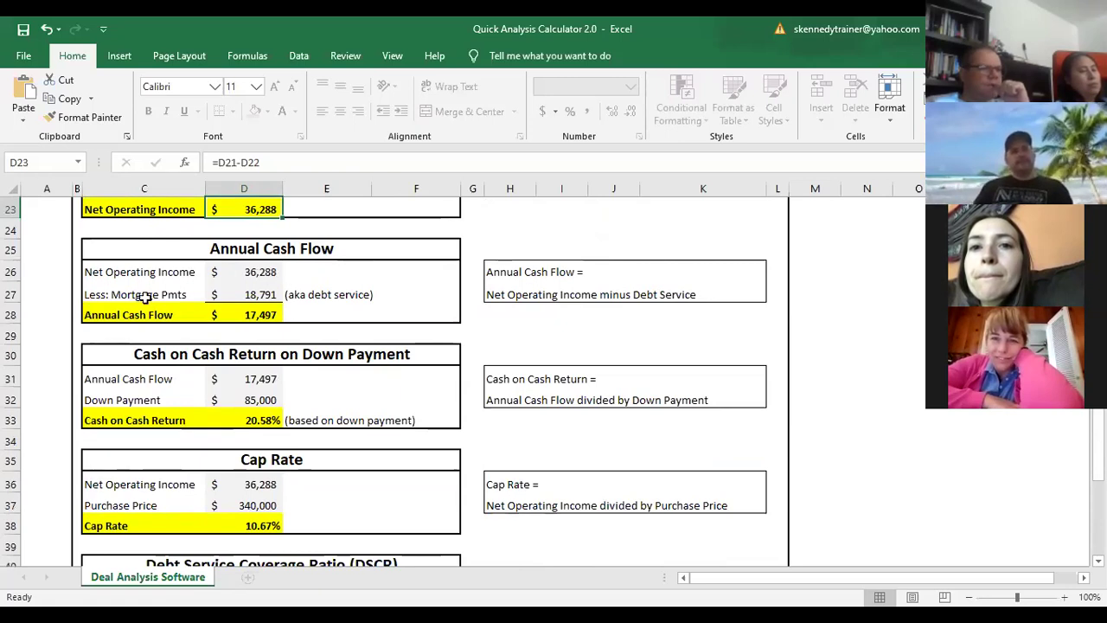
pyautogui.click(264, 292)
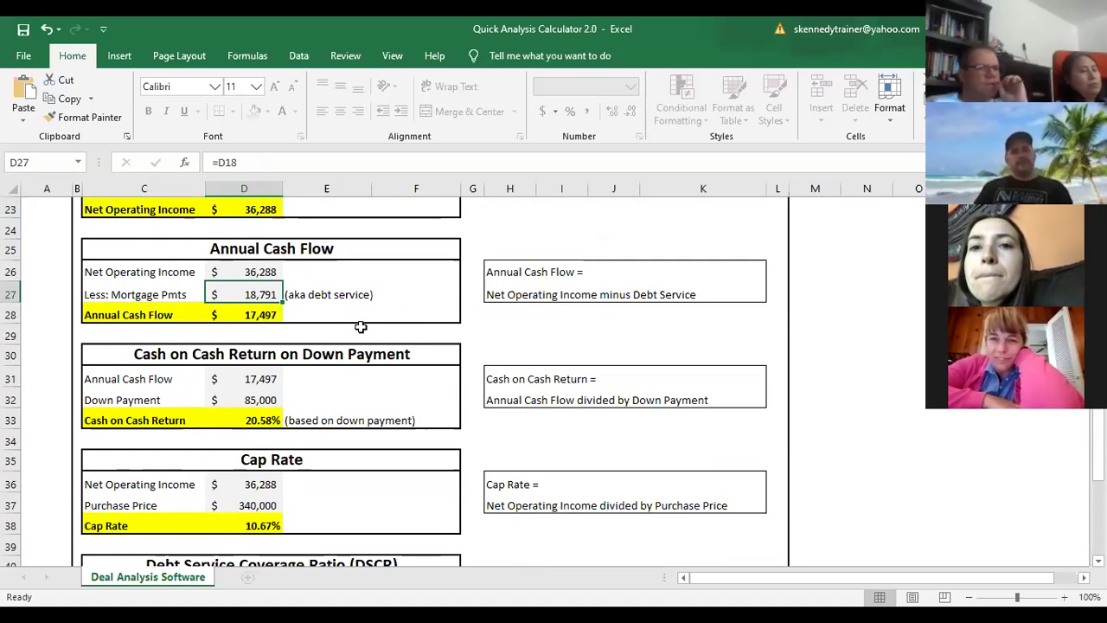
pyautogui.scroll(8, 364, 320)
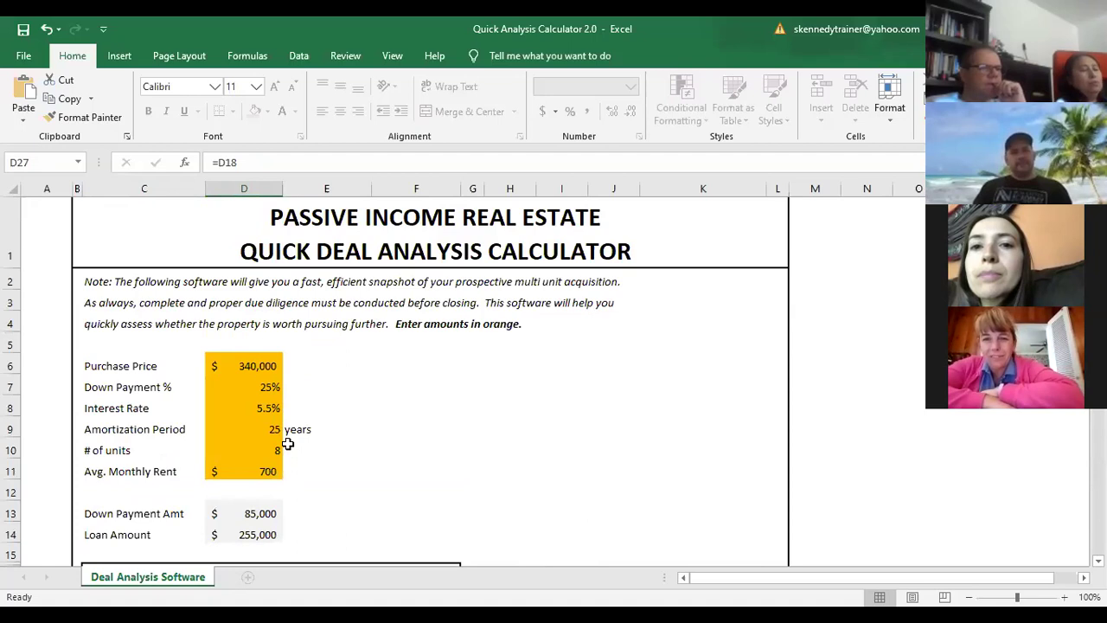
pyautogui.scroll(-4, 291, 447)
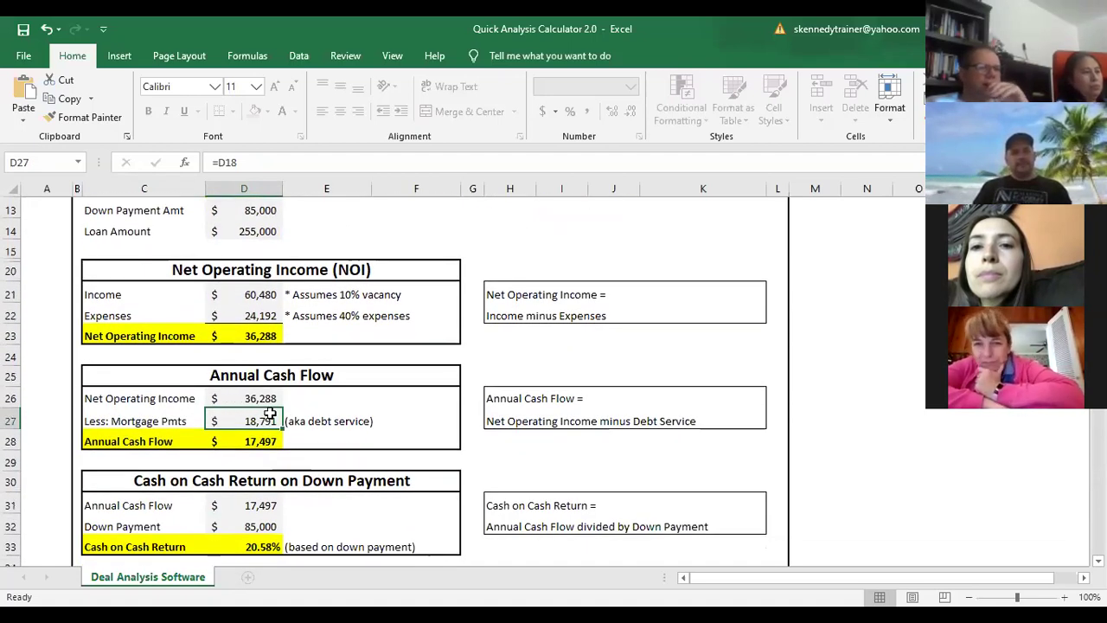
pyautogui.click(271, 441)
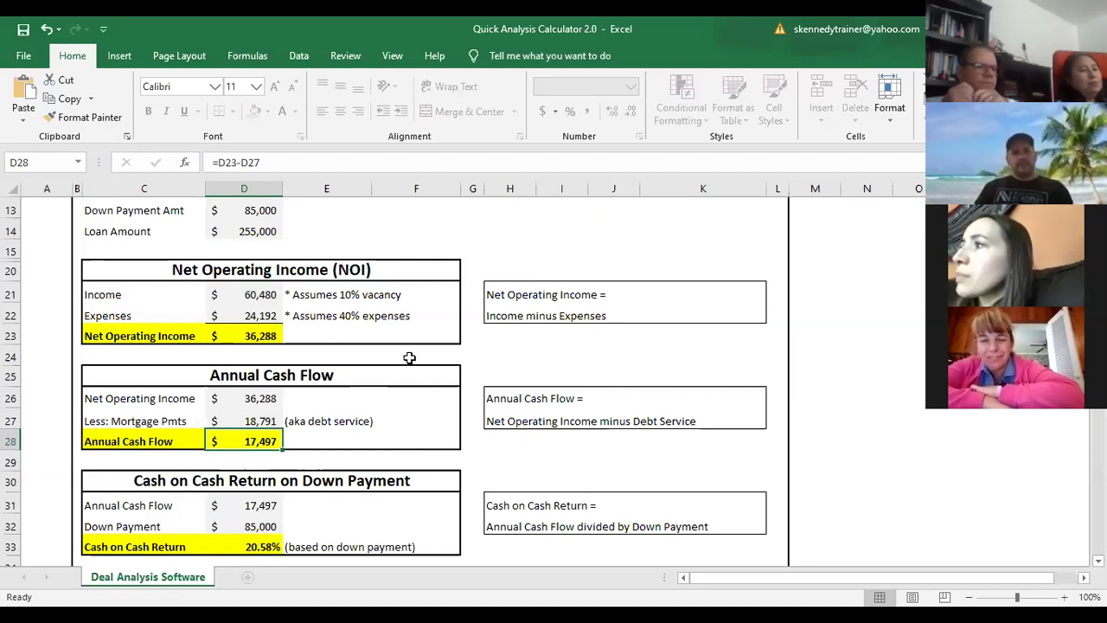
# Try an Interest Rate of 6.5% to test its effect on mortgage payments, and undo the change.
pyautogui.scroll(4, 409, 358)
pyautogui.scroll(-1, 419, 355)
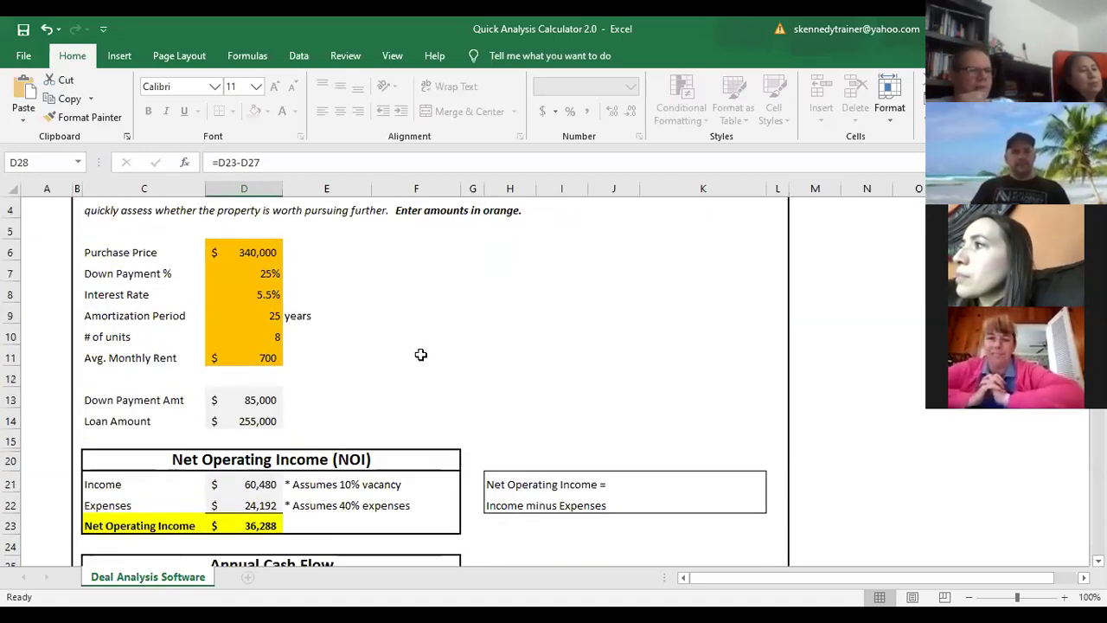
pyautogui.click(258, 294)
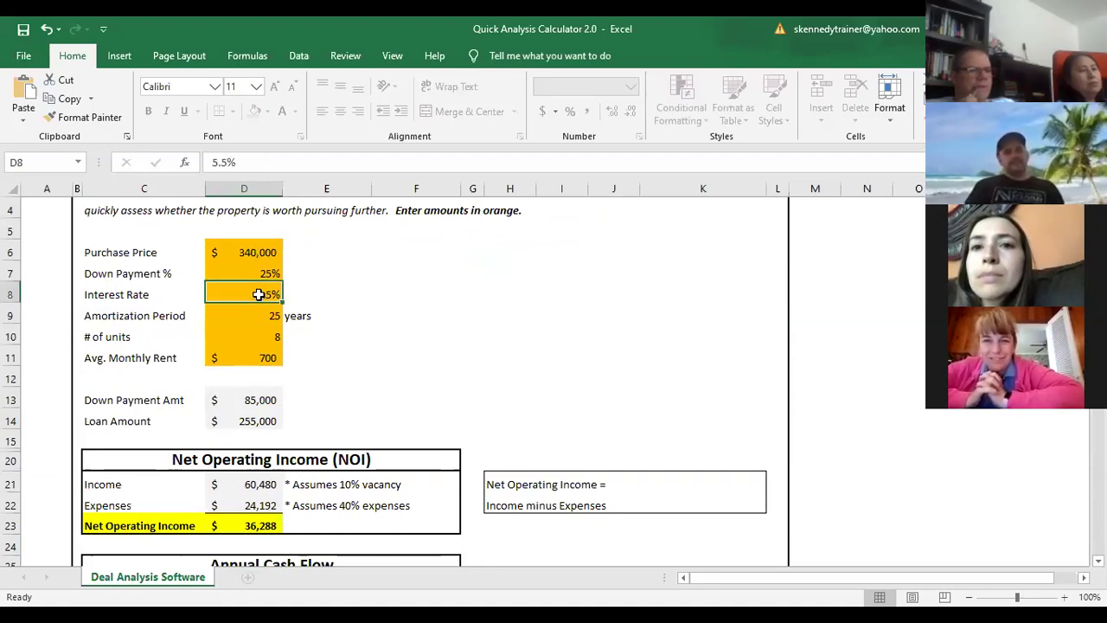
pyautogui.write('6.5')
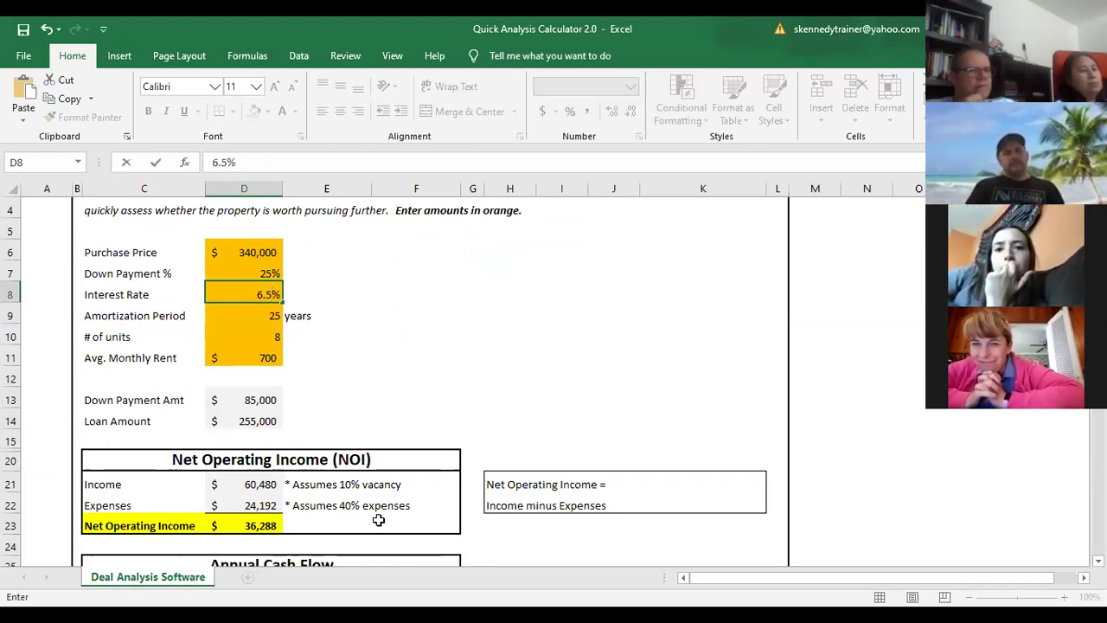
pyautogui.scroll(-1, 407, 460)
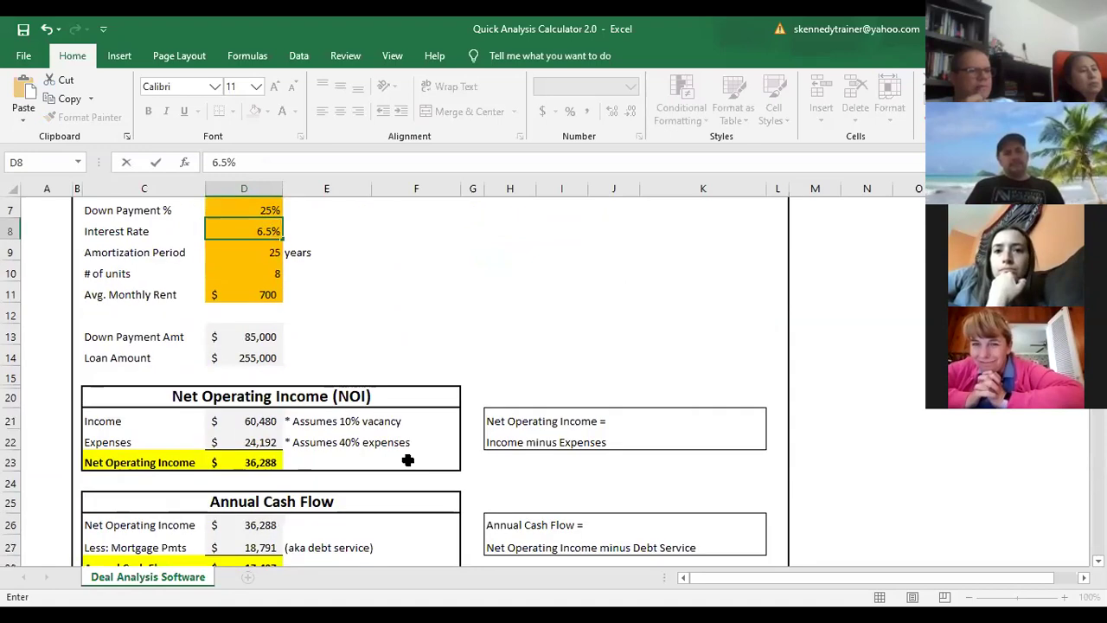
pyautogui.scroll(-1, 407, 460)
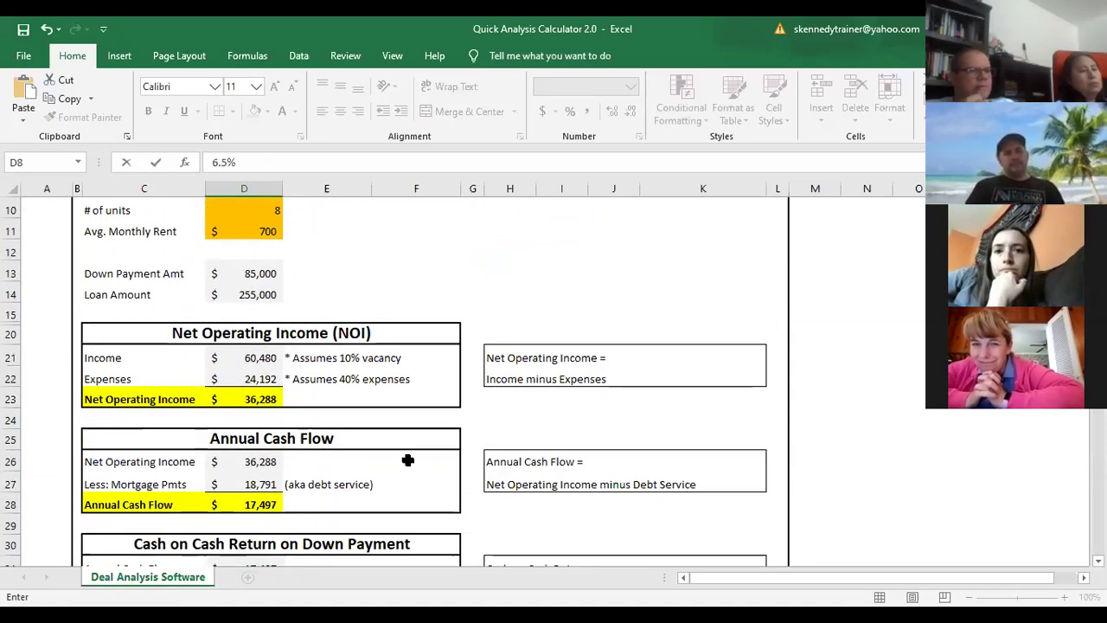
pyautogui.scroll(1, 407, 460)
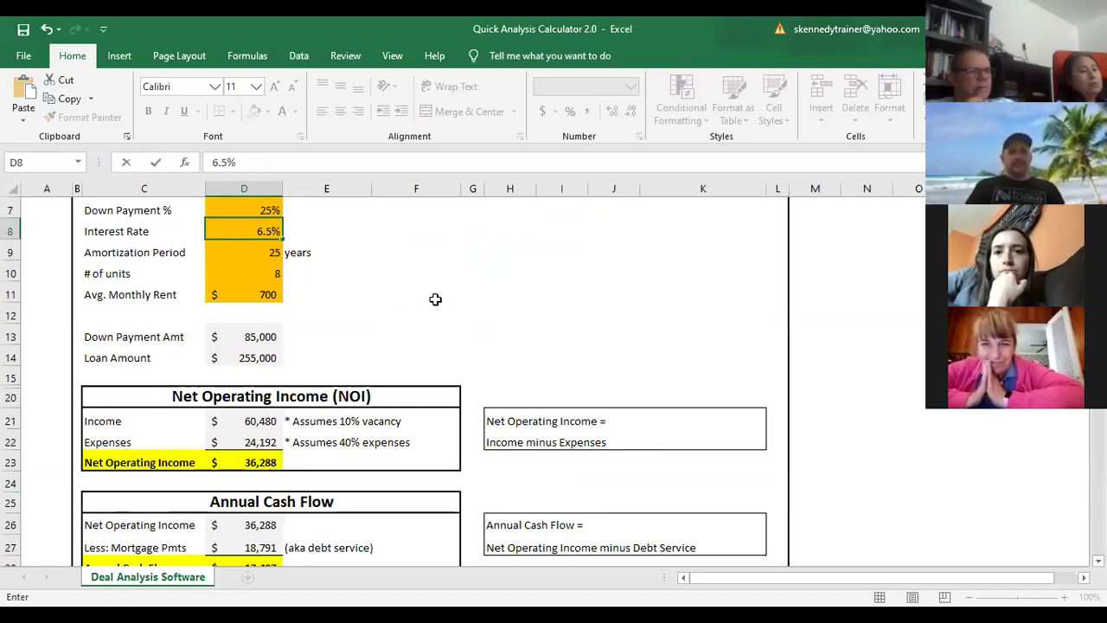
pyautogui.press('Return')
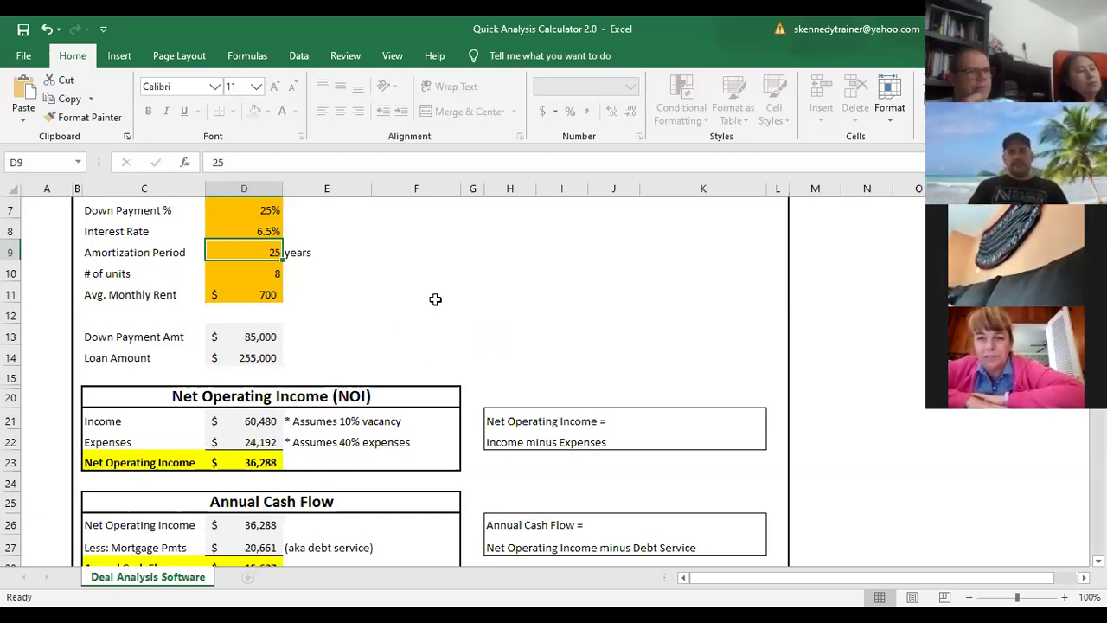
pyautogui.hotkey('ctrl', 'z')
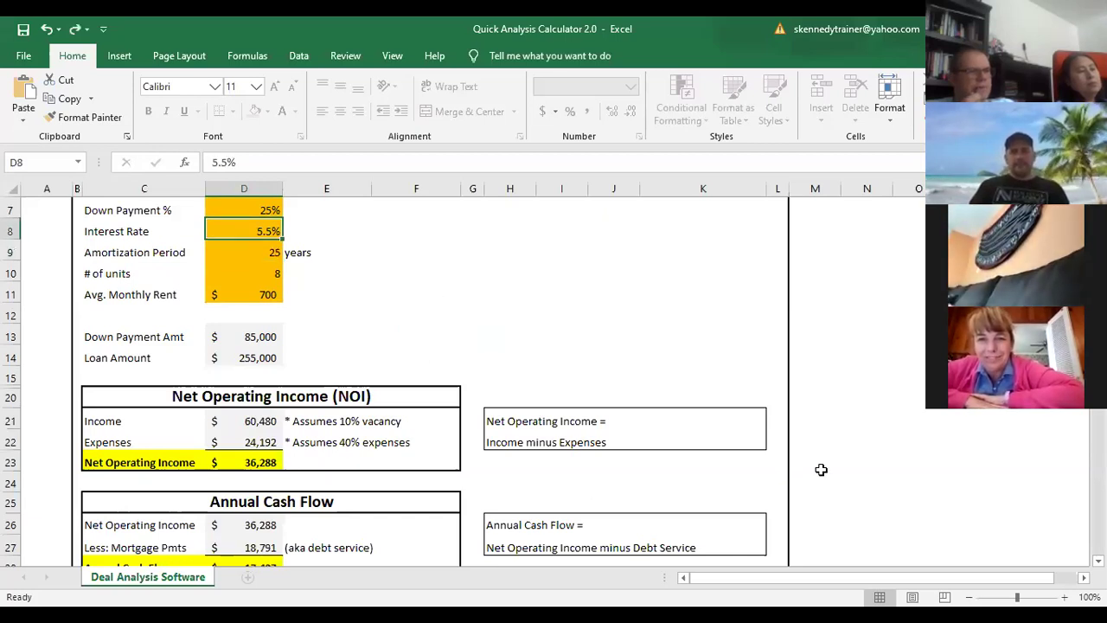
# Reduce the worksheet zoom to 90% to show the inputs together with the Annual Cash Flow section.
pyautogui.click(969, 597)
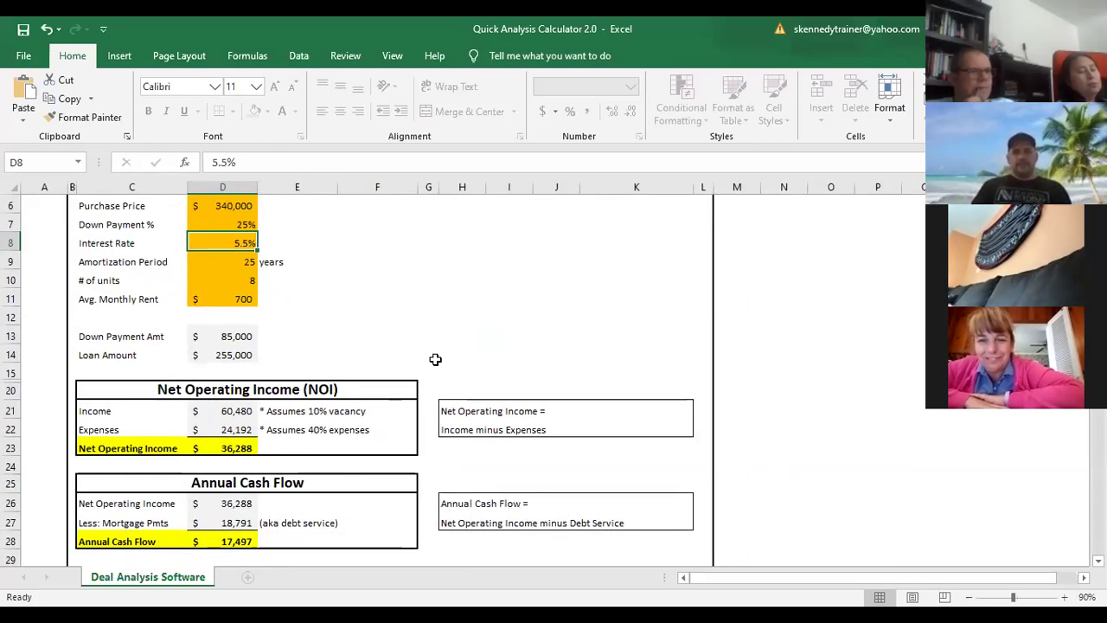
pyautogui.scroll(-1, 439, 356)
pyautogui.scroll(1, 442, 354)
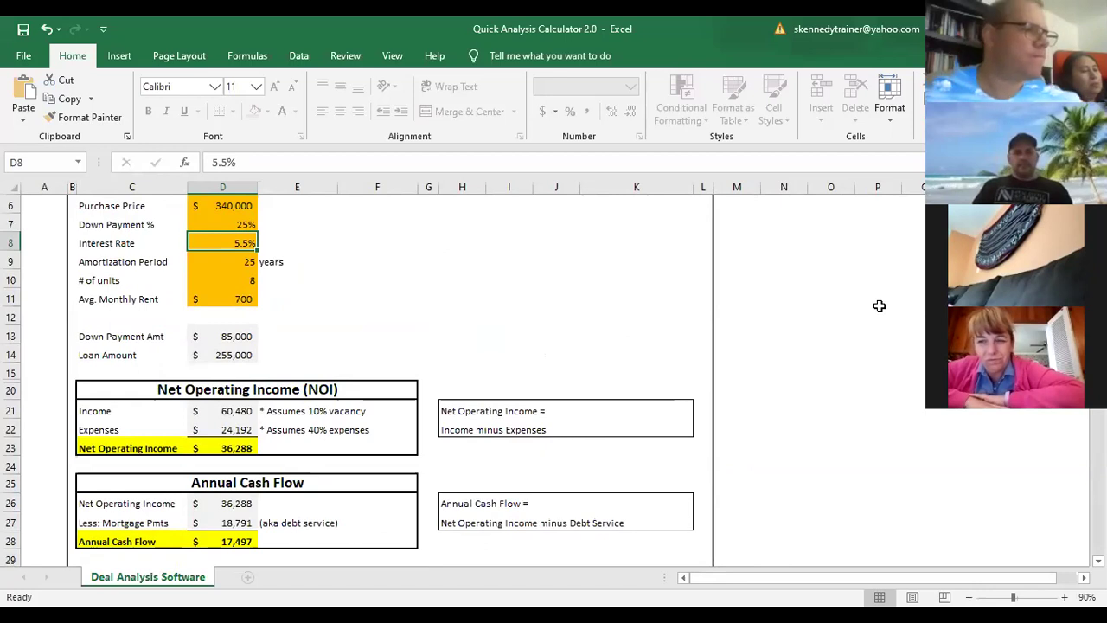
# Try an Interest Rate of 6.5% to check the mortgage payments, and set the rate back to 5.5%.
pyautogui.write('6.5')
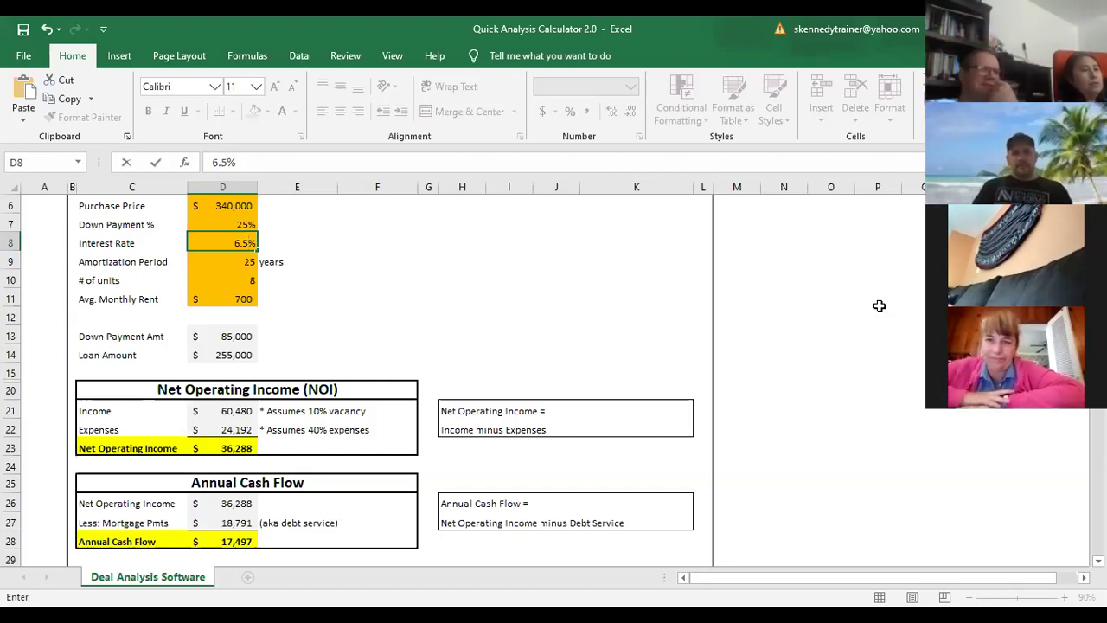
pyautogui.press('Return')
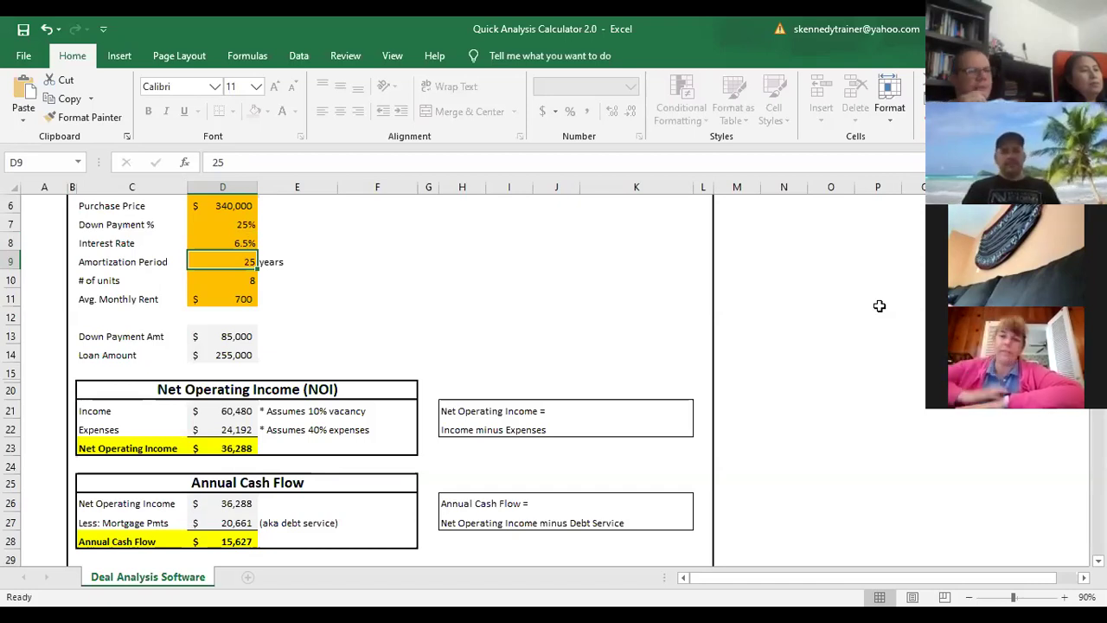
pyautogui.press('Up')
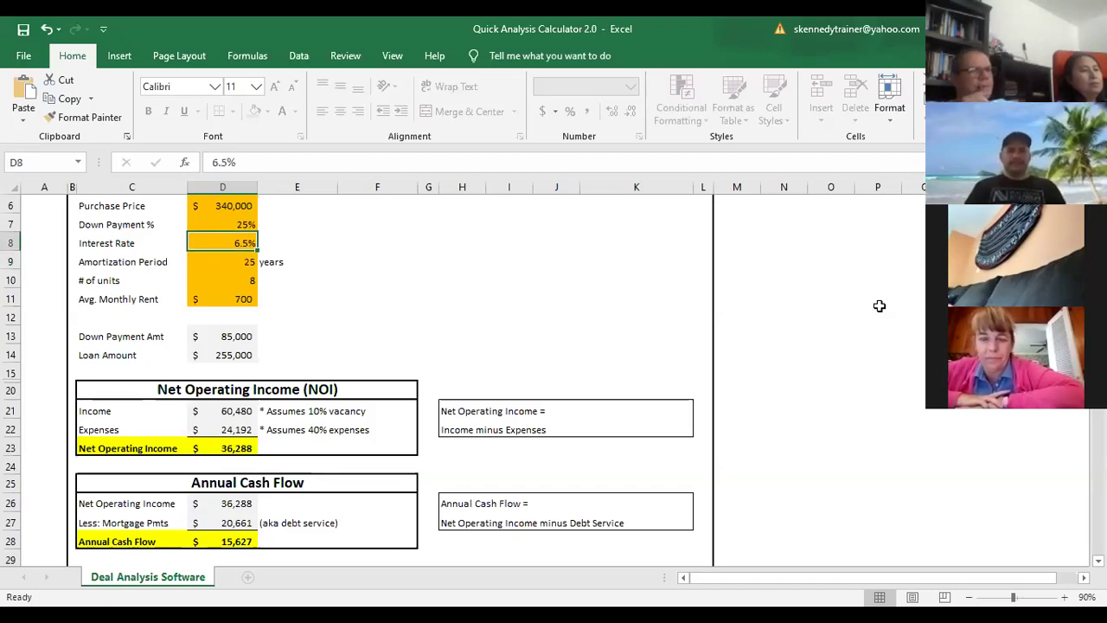
pyautogui.write('5.5%')
pyautogui.press('Return')
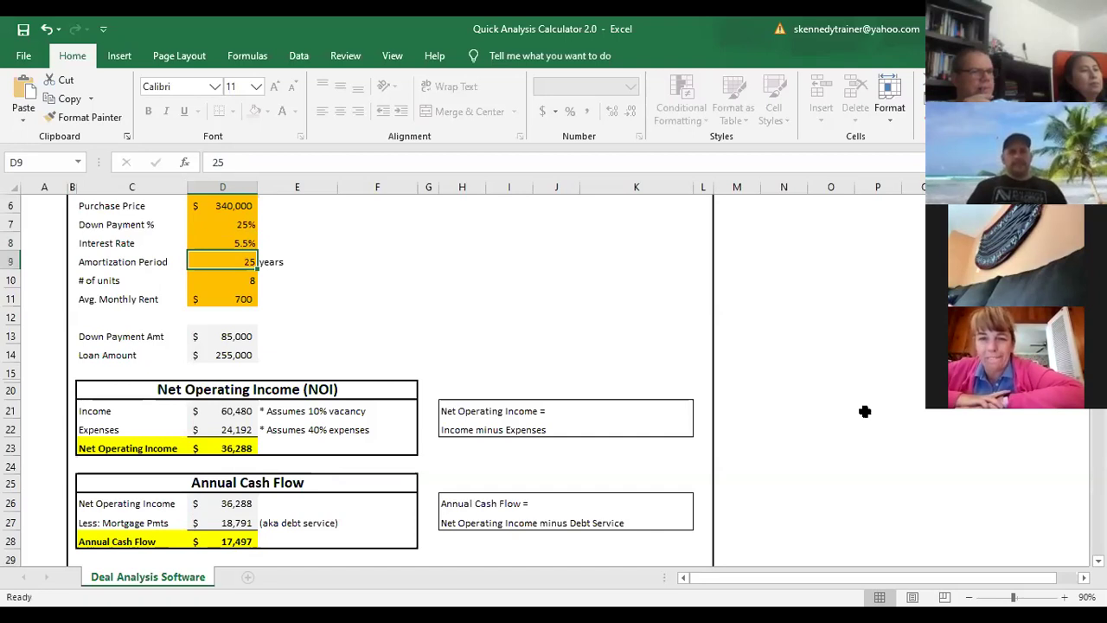
# Set the Purchase Price to $1,000,000 in the orange input cells.
pyautogui.click(233, 206)
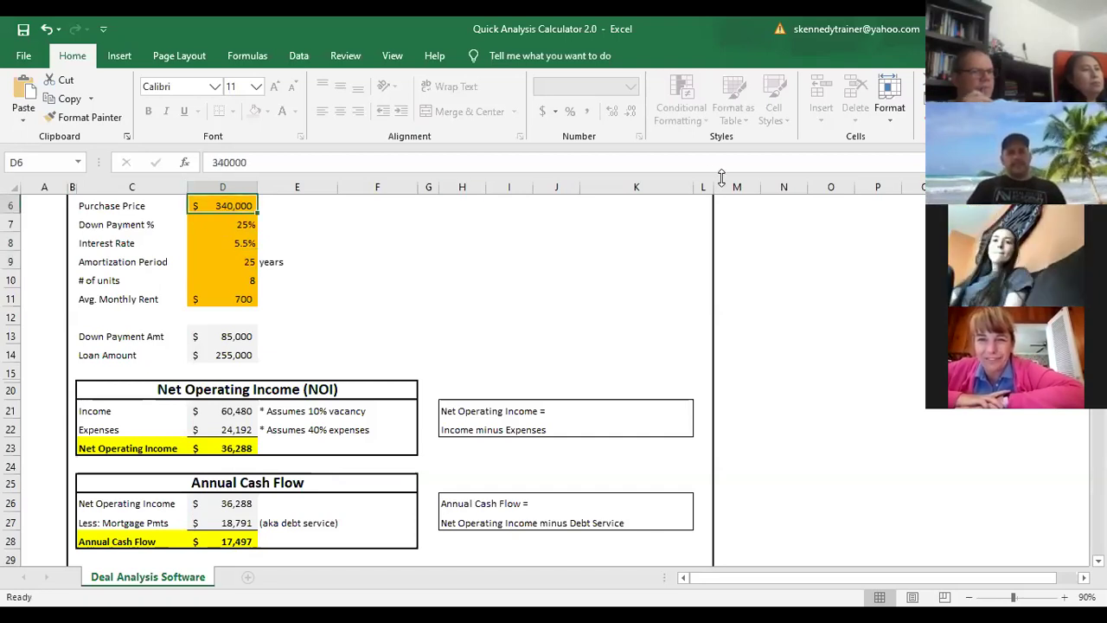
pyautogui.write('1000000')
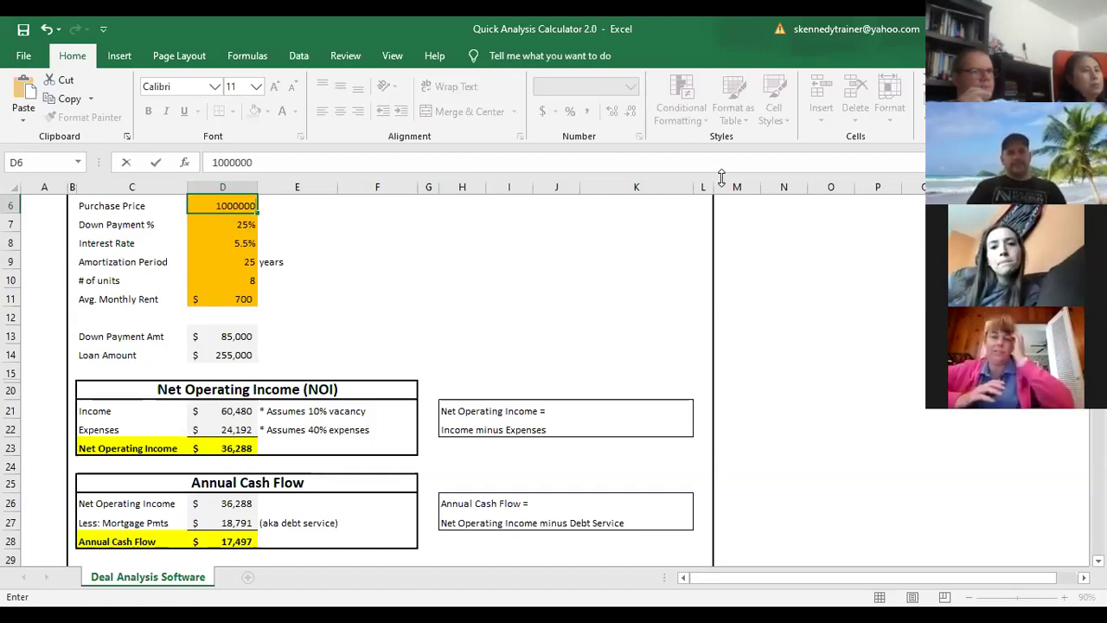
pyautogui.press('Return')
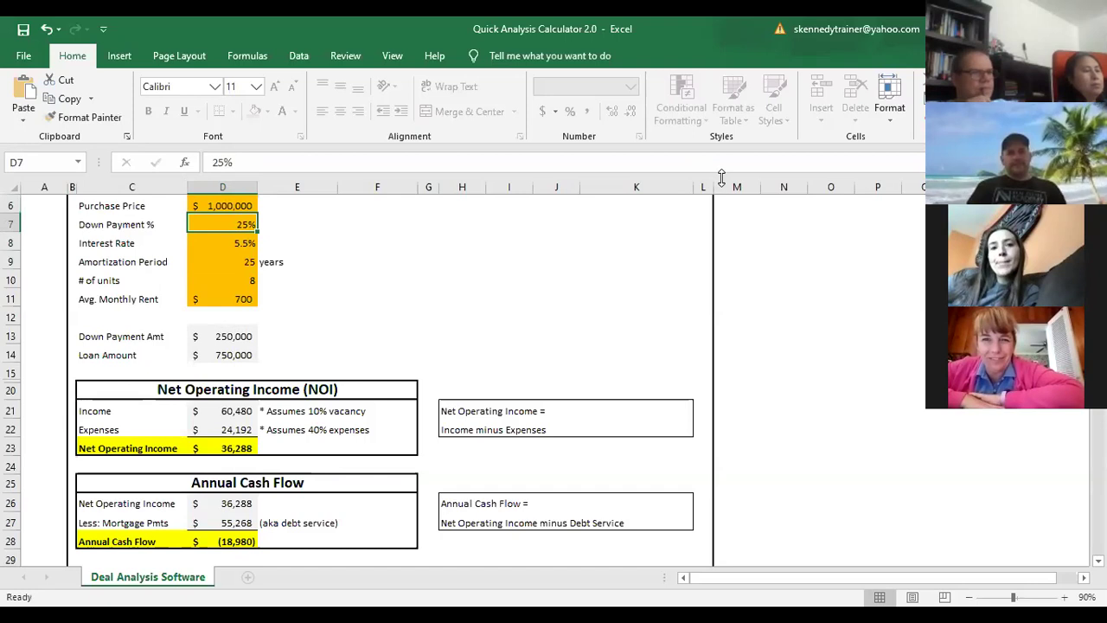
# Set the # of units to 25 and the Avg. Monthly Rent to $600, and review the resulting income and return sections.
pyautogui.click(216, 276)
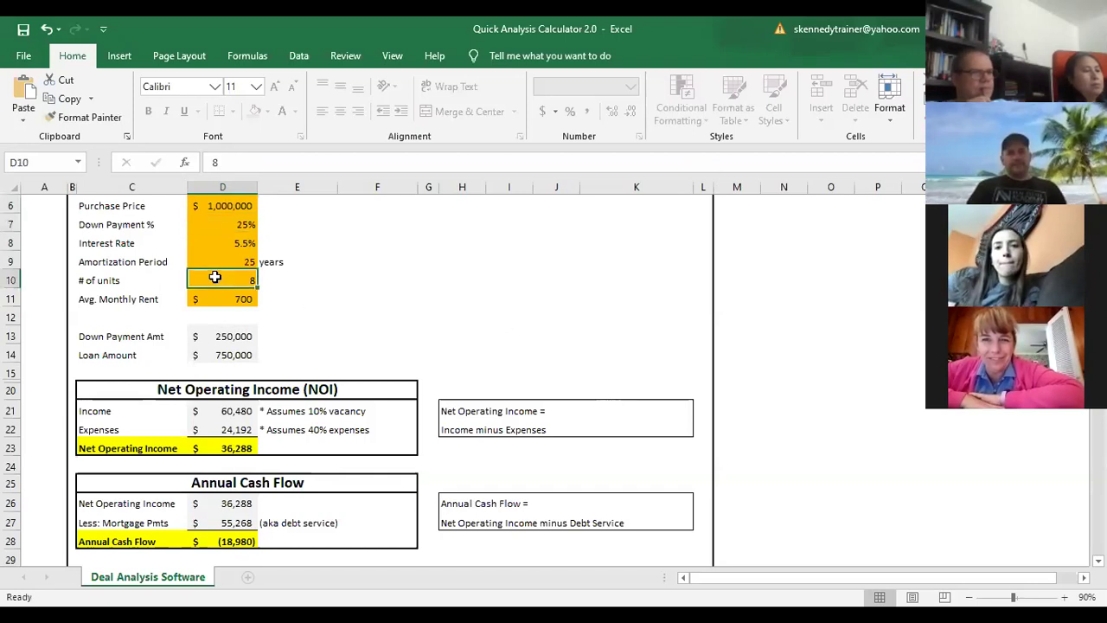
pyautogui.write('25')
pyautogui.press('Return')
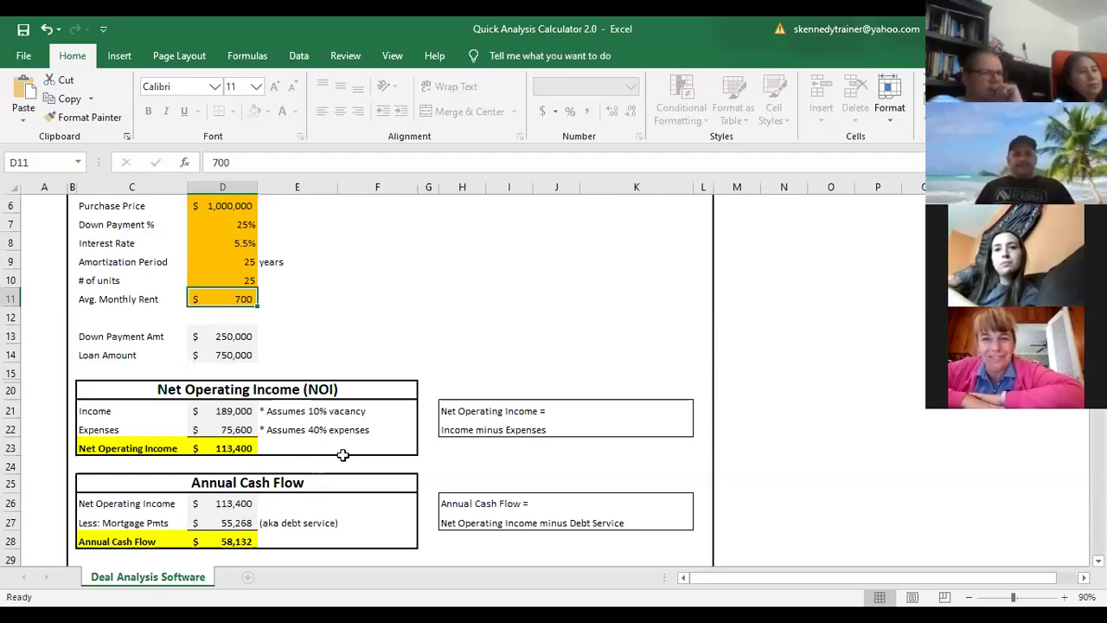
pyautogui.write('600')
pyautogui.press('Return')
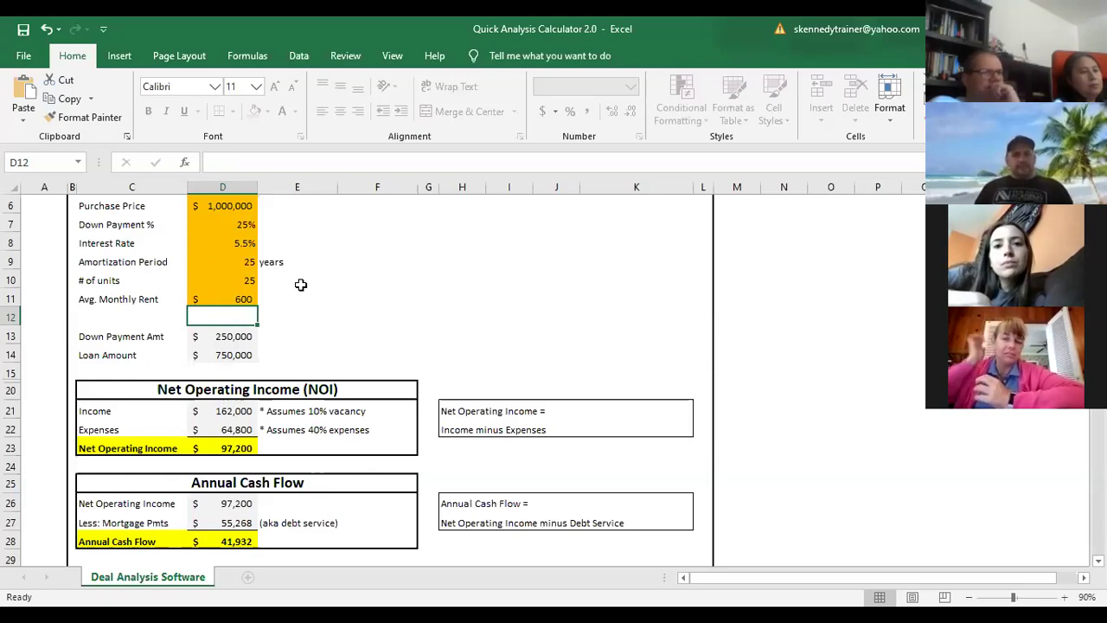
pyautogui.click(232, 446)
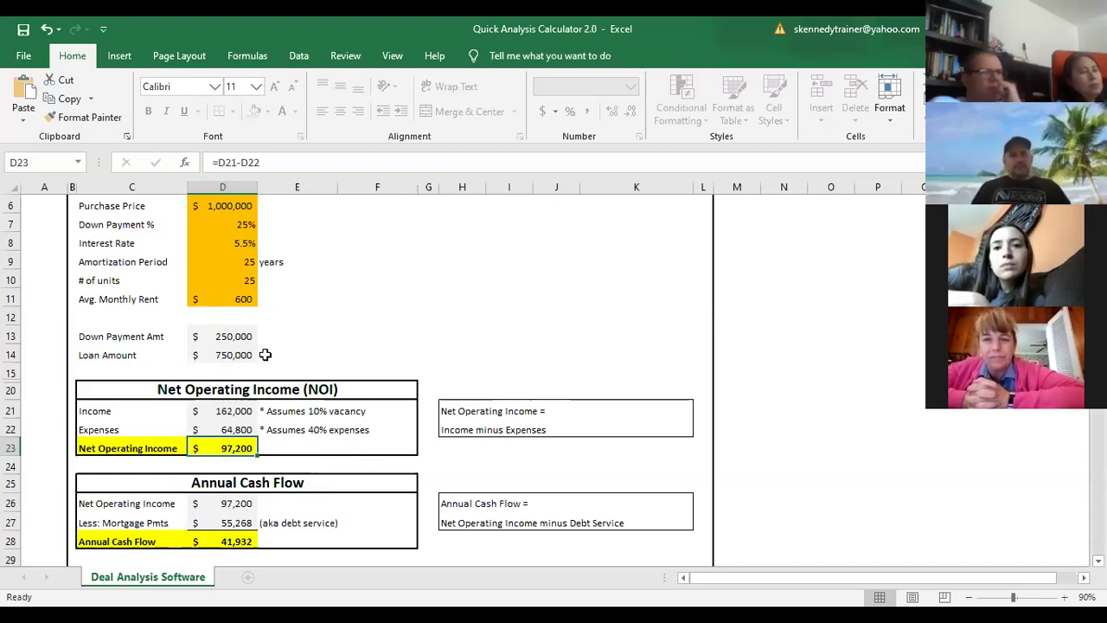
pyautogui.click(218, 542)
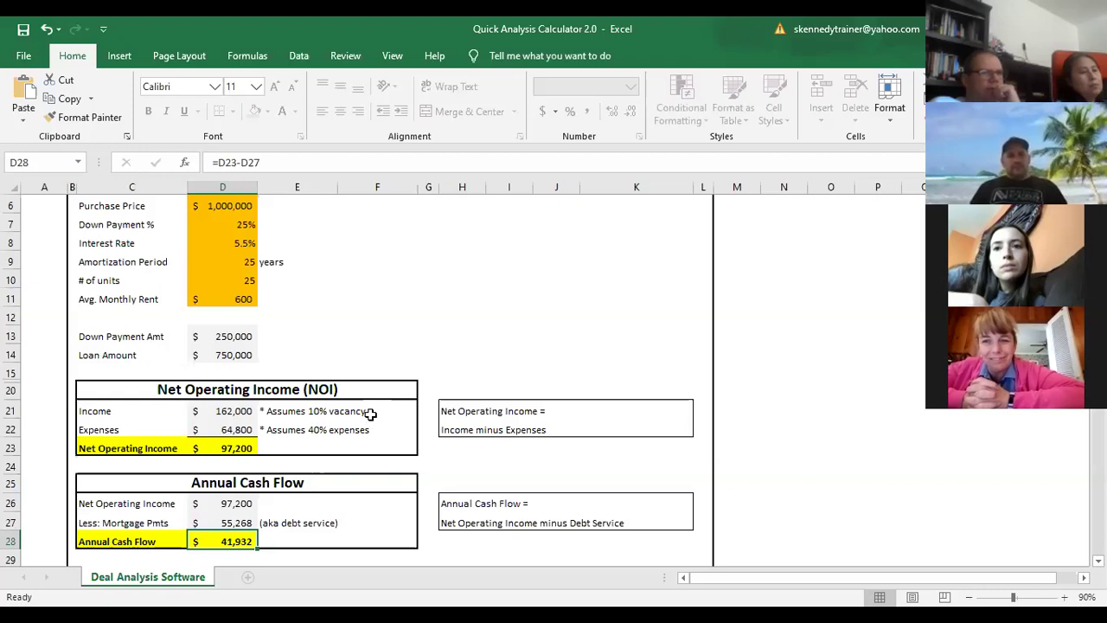
pyautogui.scroll(-2, 370, 409)
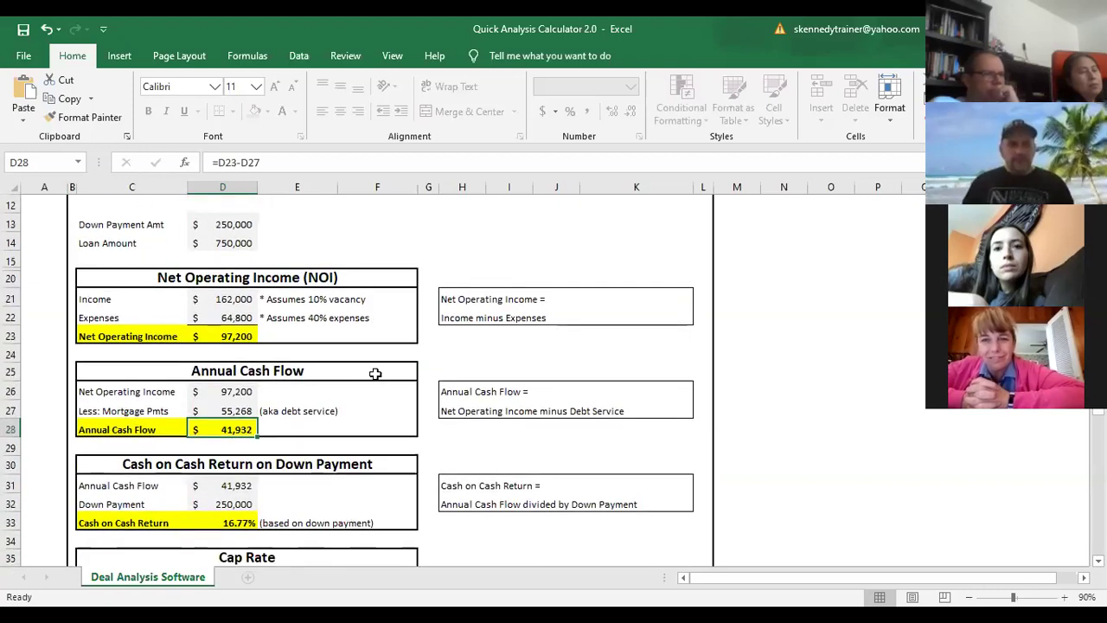
pyautogui.scroll(-3, 375, 373)
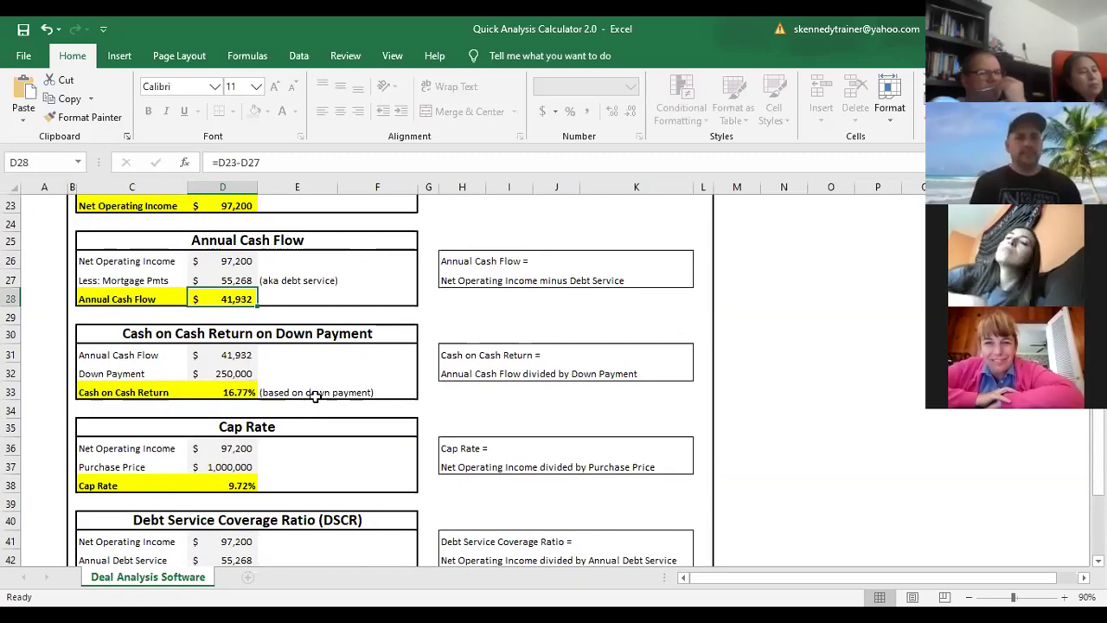
# Undo the trial purchase price, unit count and rent entries, and restore the Interest Rate to 5.5%.
pyautogui.press('Up')
pyautogui.press('Up')
pyautogui.press('Up')
pyautogui.press('Up')
pyautogui.press('Up')
pyautogui.press('Up')
pyautogui.press('Up')
pyautogui.press('Up')
pyautogui.press('Up')
pyautogui.press('Up')
pyautogui.press('Up')
pyautogui.press('Up')
pyautogui.press('Up')
pyautogui.press('Up')
pyautogui.press('Up')
pyautogui.press('Up')
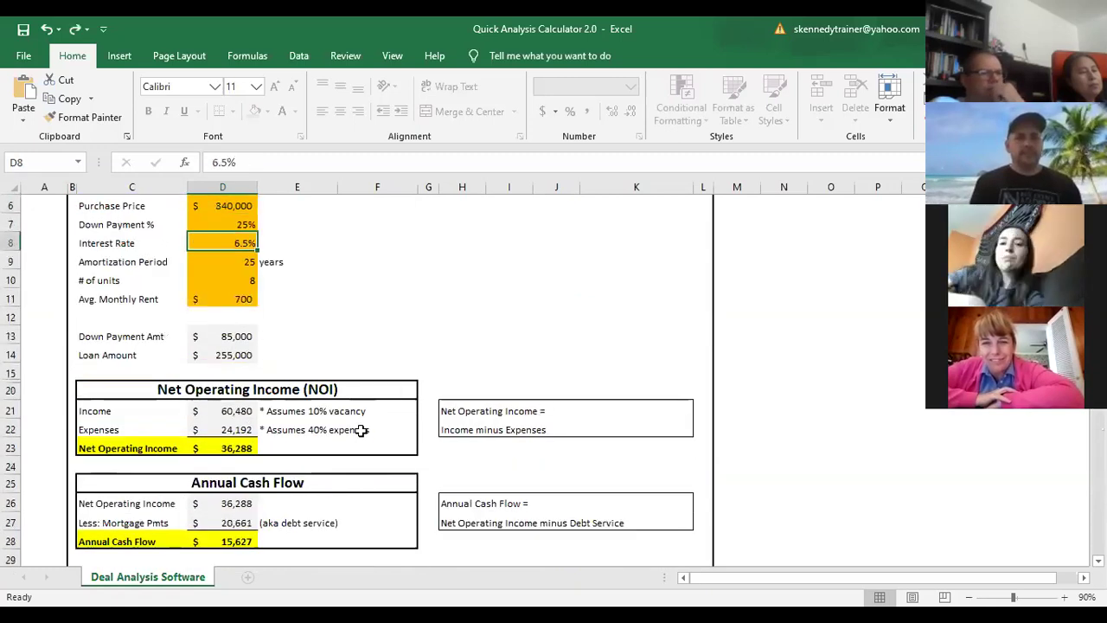
pyautogui.write('5.5')
pyautogui.hotkey('ctrl', 'Return')
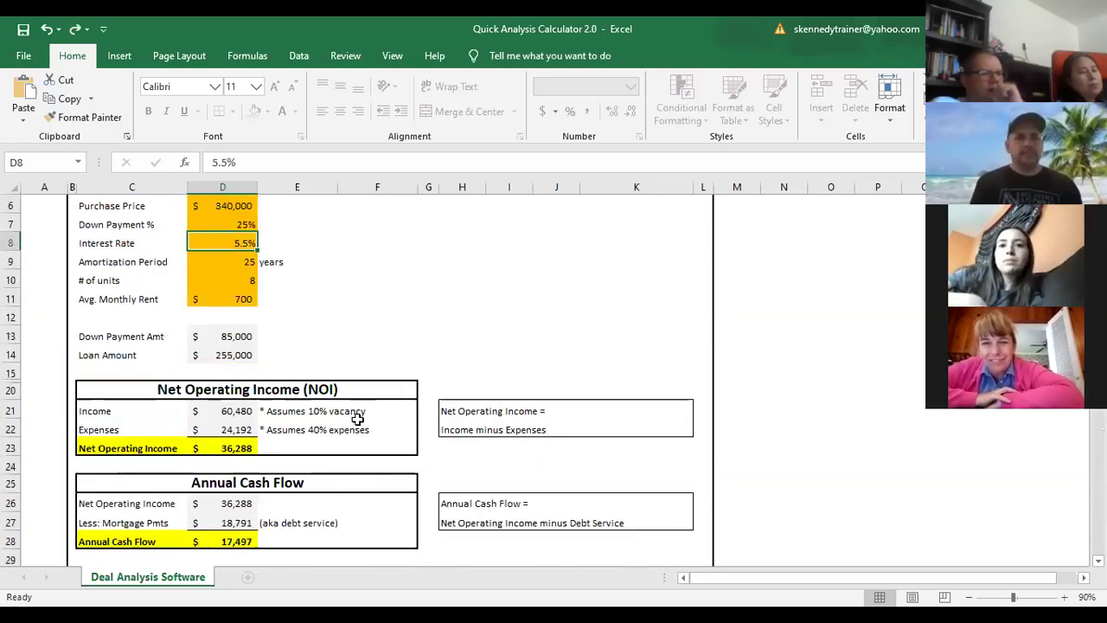
# Examine the Down Payment Amt calculation and how it feeds the Cash on Cash Return section.
pyautogui.scroll(-3, 350, 410)
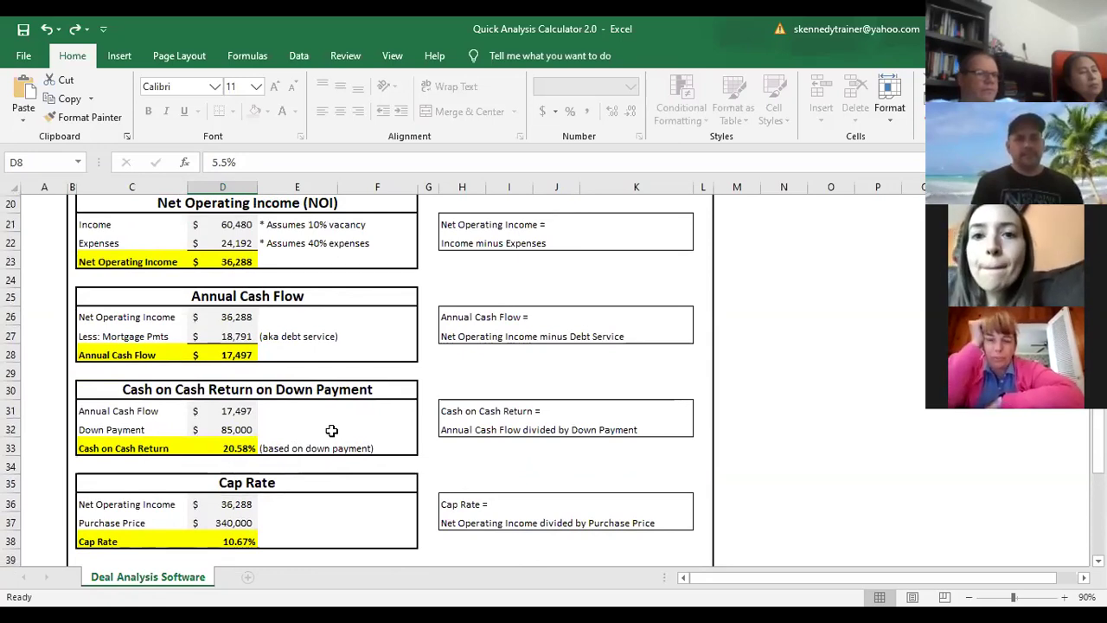
pyautogui.scroll(3, 344, 359)
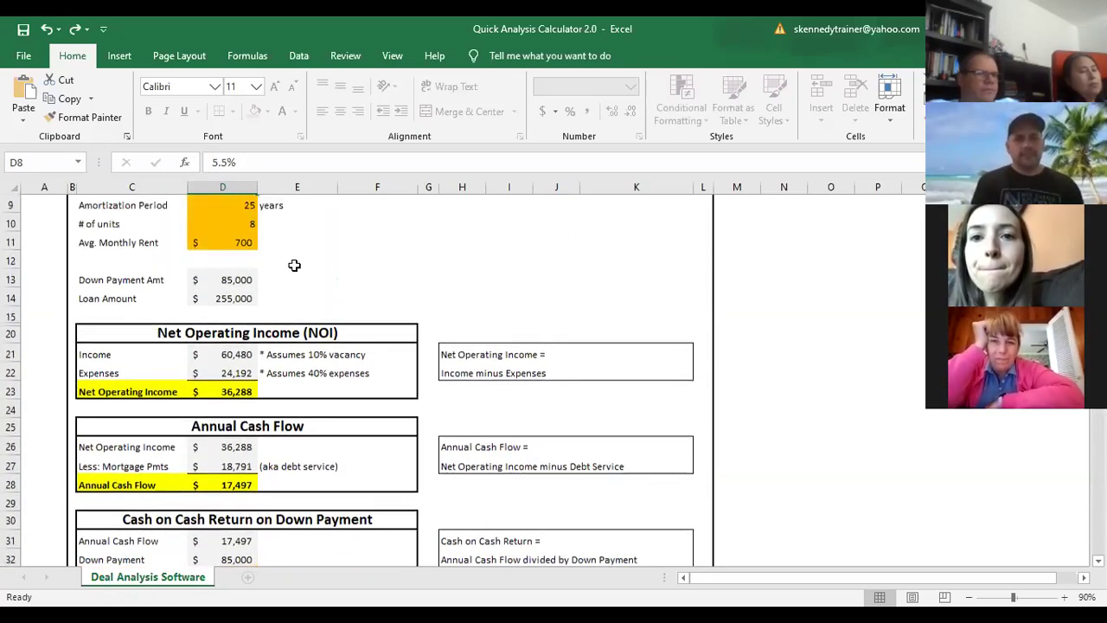
pyautogui.click(211, 280)
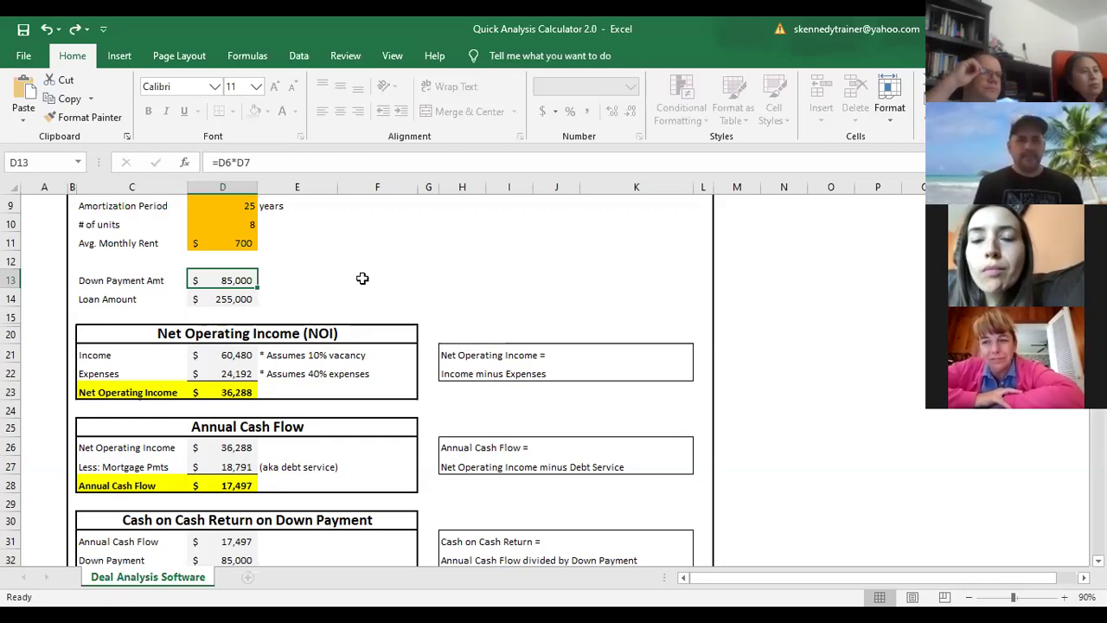
pyautogui.scroll(-1, 316, 338)
pyautogui.scroll(-2, 316, 338)
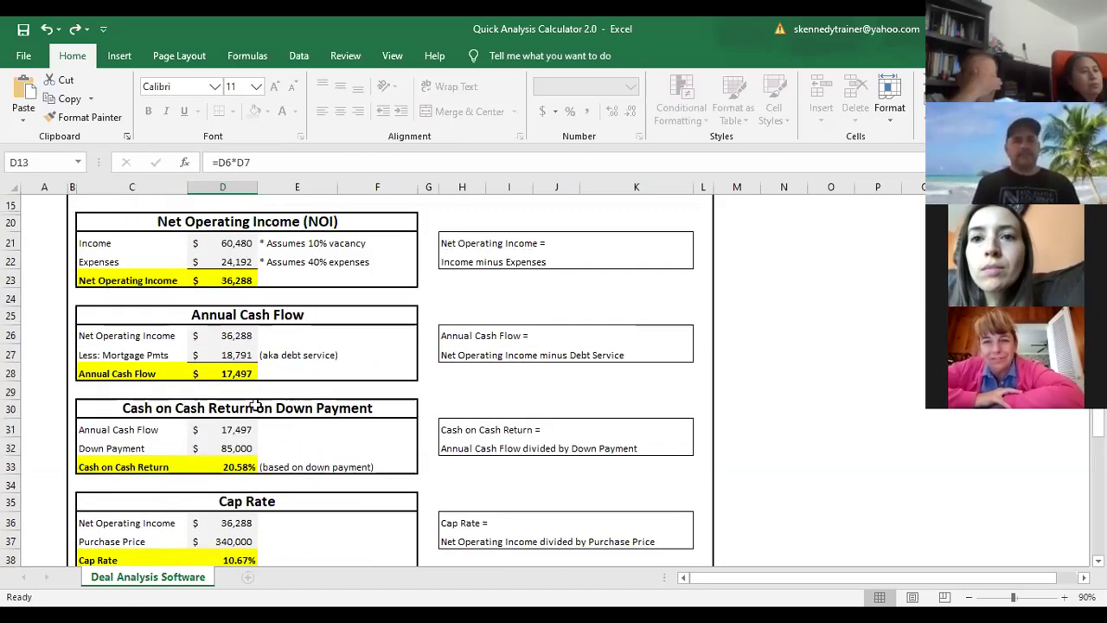
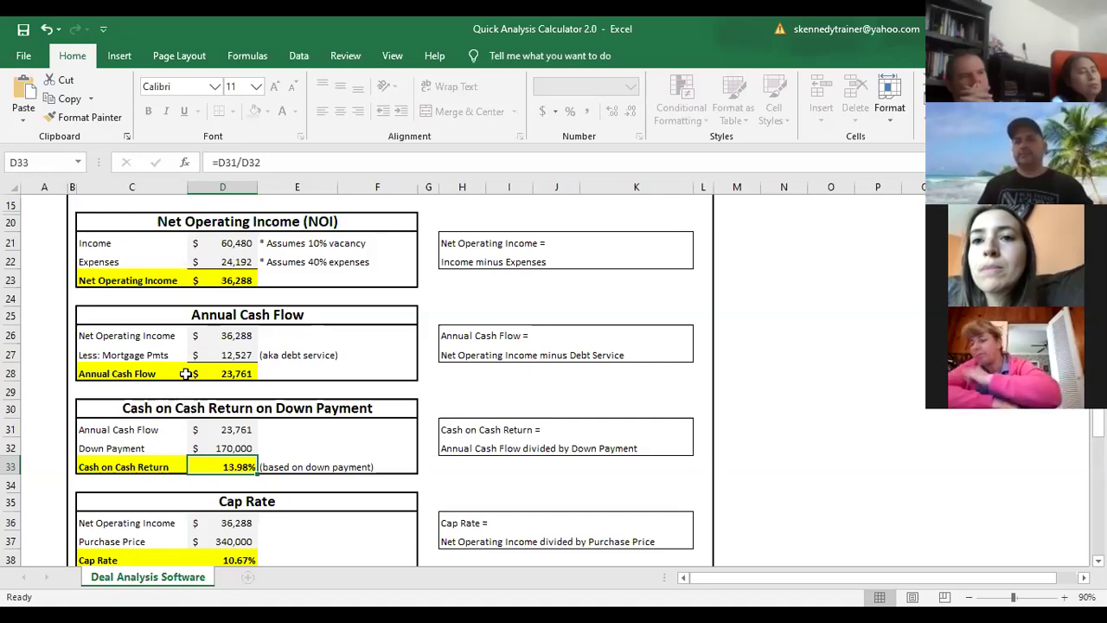
# Set the Down Payment % to 25% and review the cash flow and return sections.
pyautogui.scroll(4, 177, 380)
pyautogui.click(234, 280)
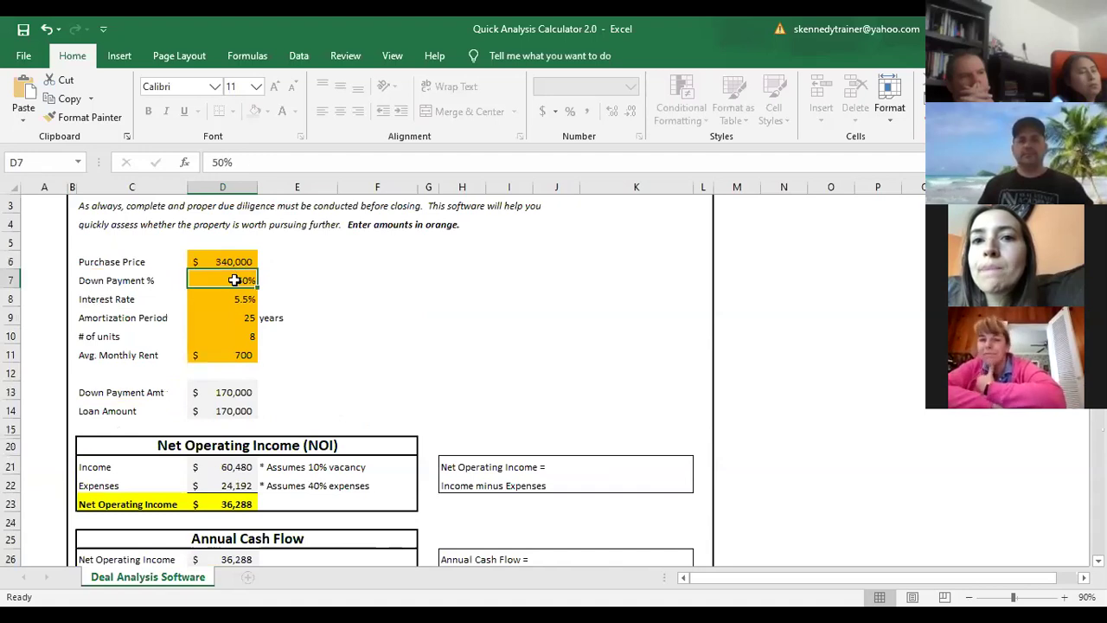
pyautogui.write('25')
pyautogui.press('Return')
pyautogui.scroll(-5, 288, 264)
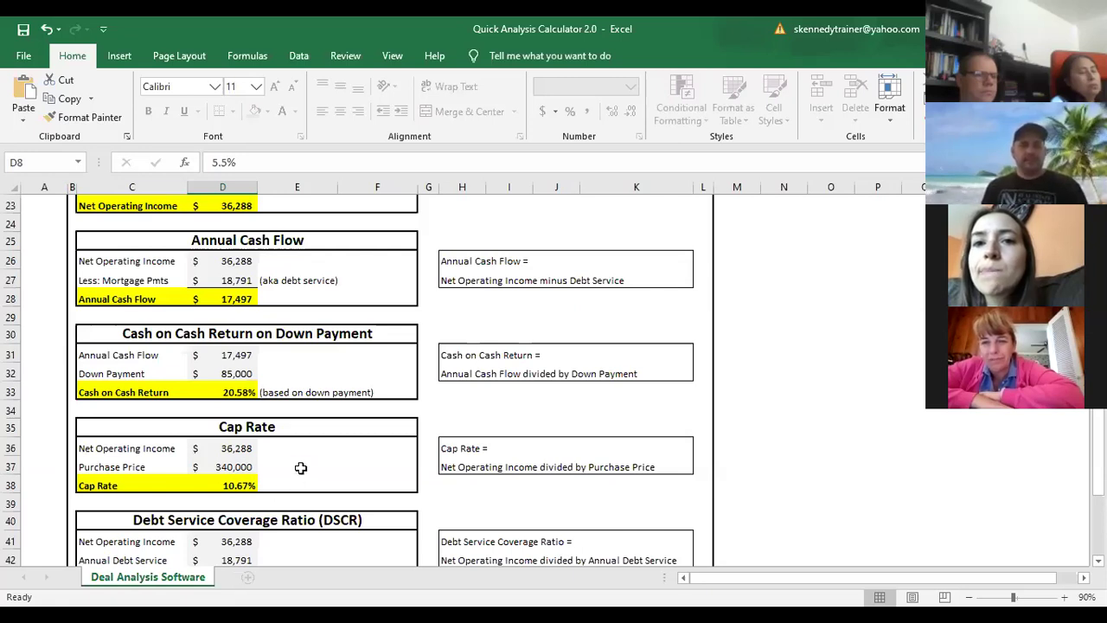
# Try a Purchase Price of $400,000 and review its effect on Annual Cash Flow, Cash on Cash Return, Cap Rate and DSCR.
pyautogui.scroll(7, 300, 467)
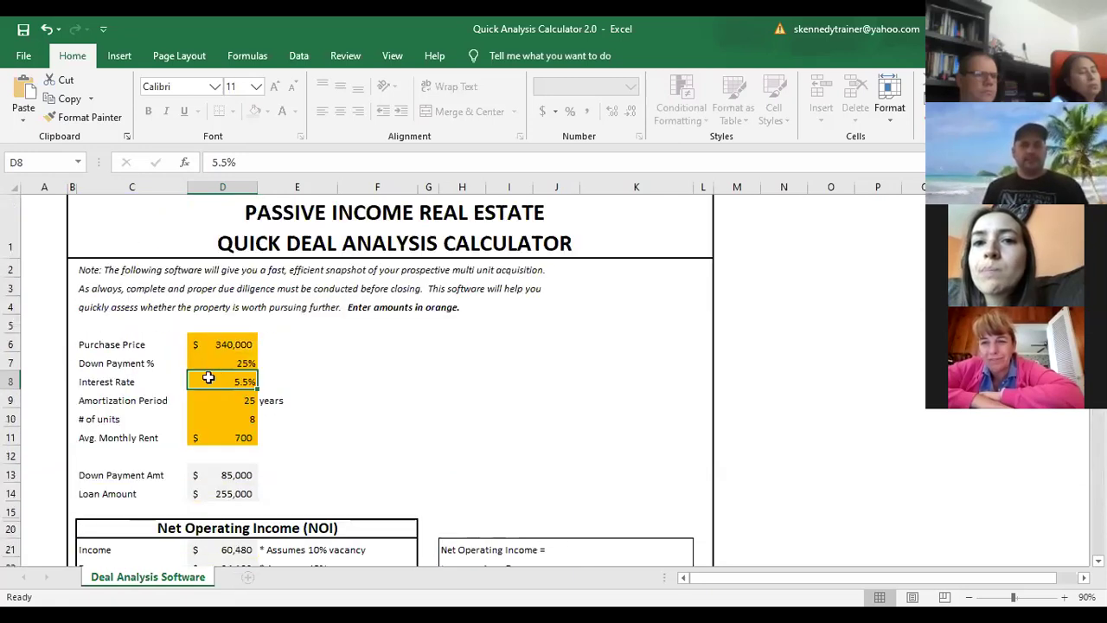
pyautogui.click(250, 344)
pyautogui.write('400000')
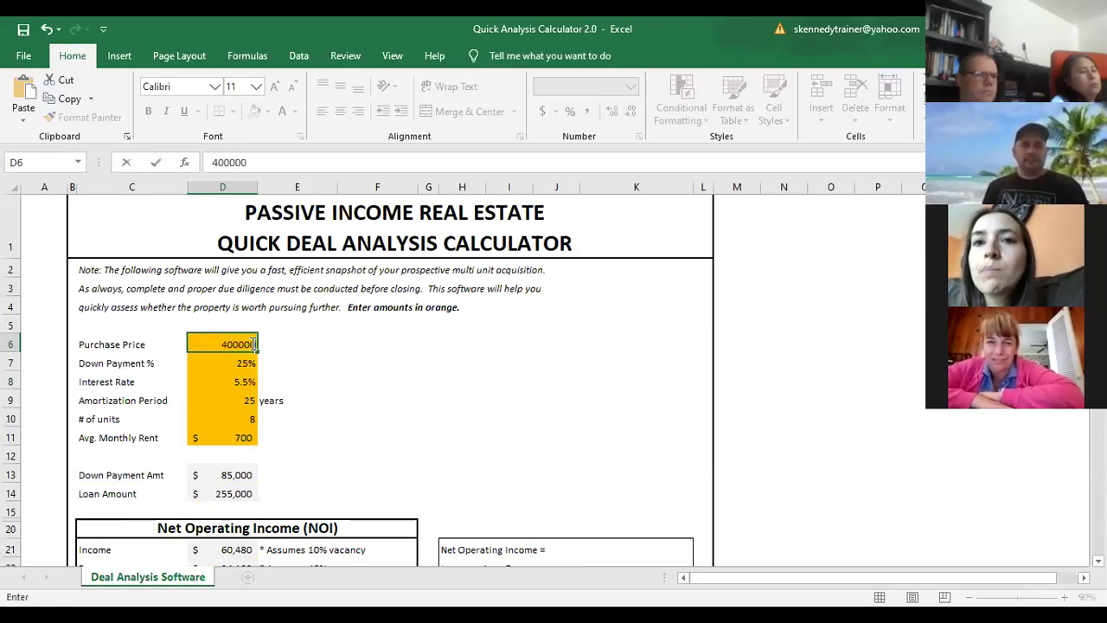
pyautogui.press('Return')
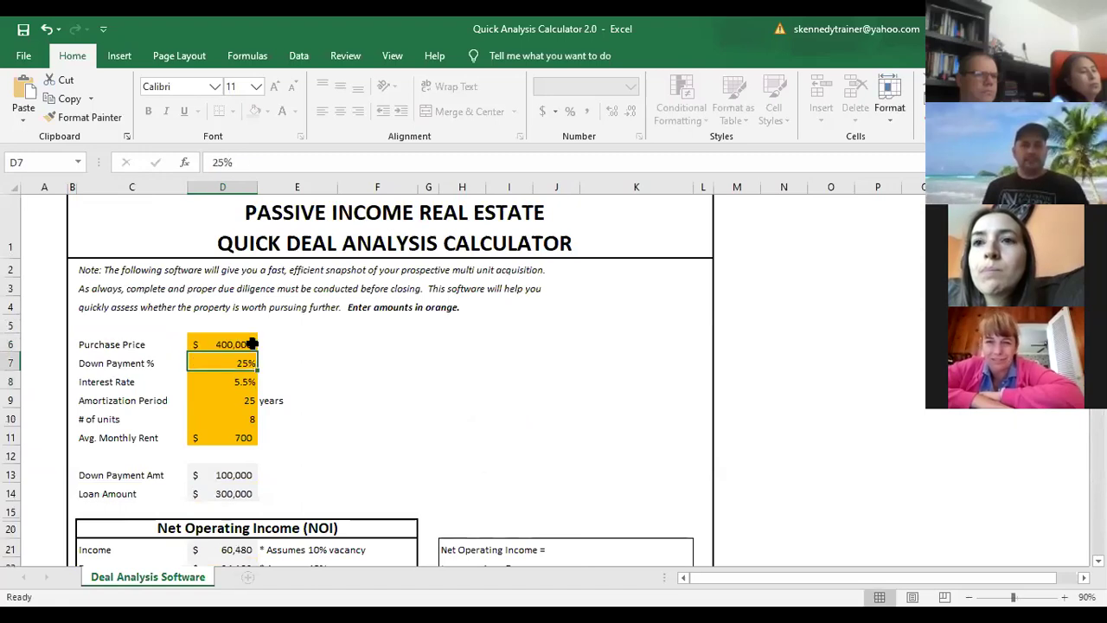
pyautogui.scroll(-4, 246, 350)
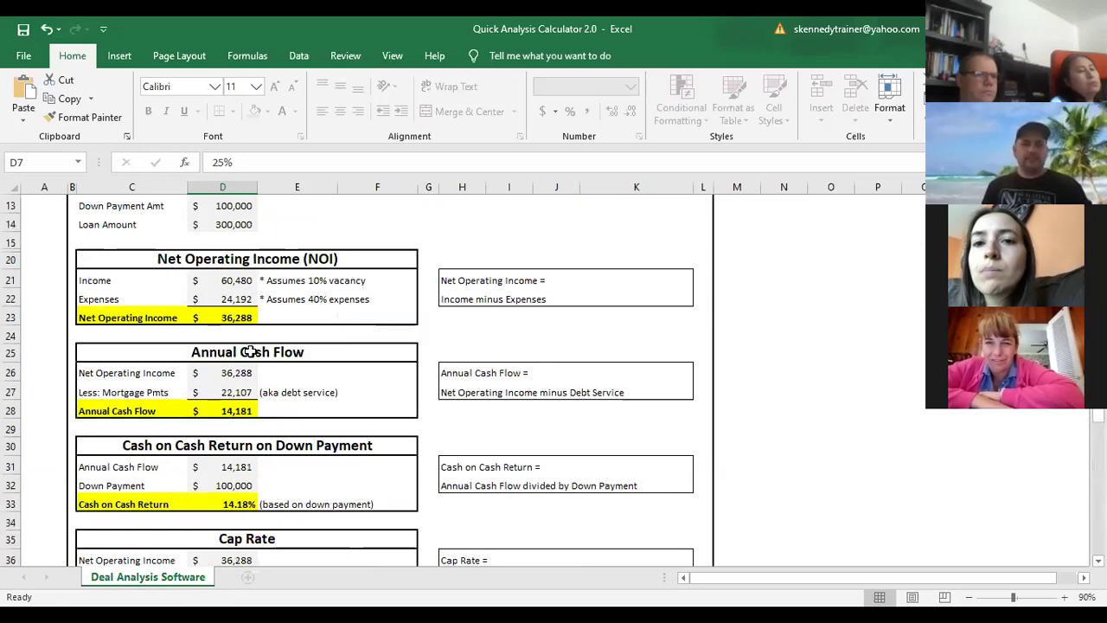
pyautogui.scroll(-1, 293, 372)
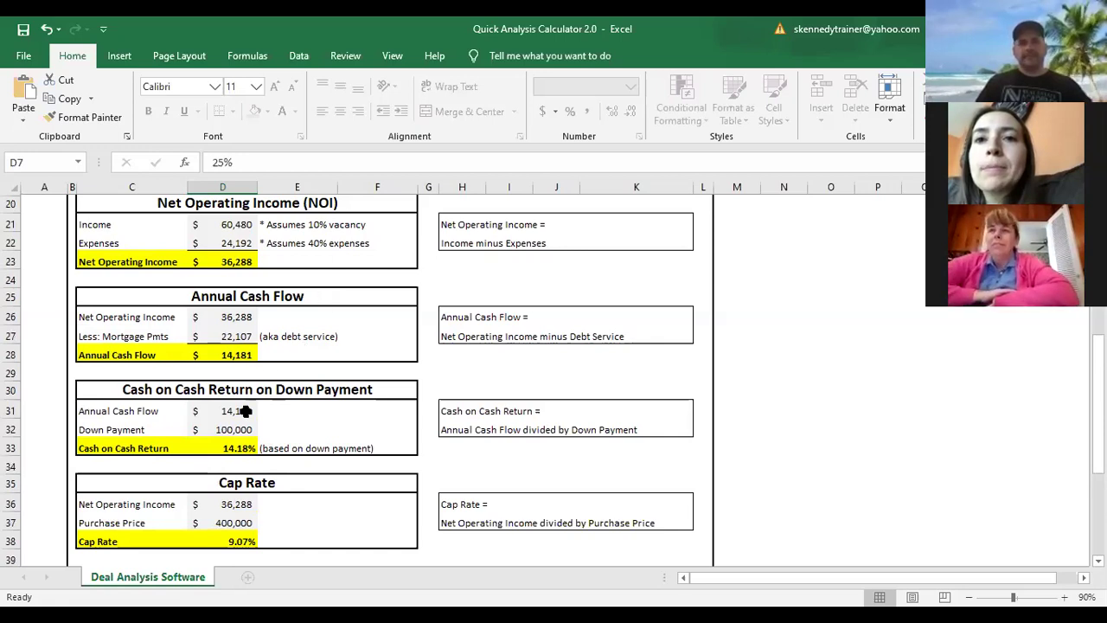
pyautogui.click(227, 443)
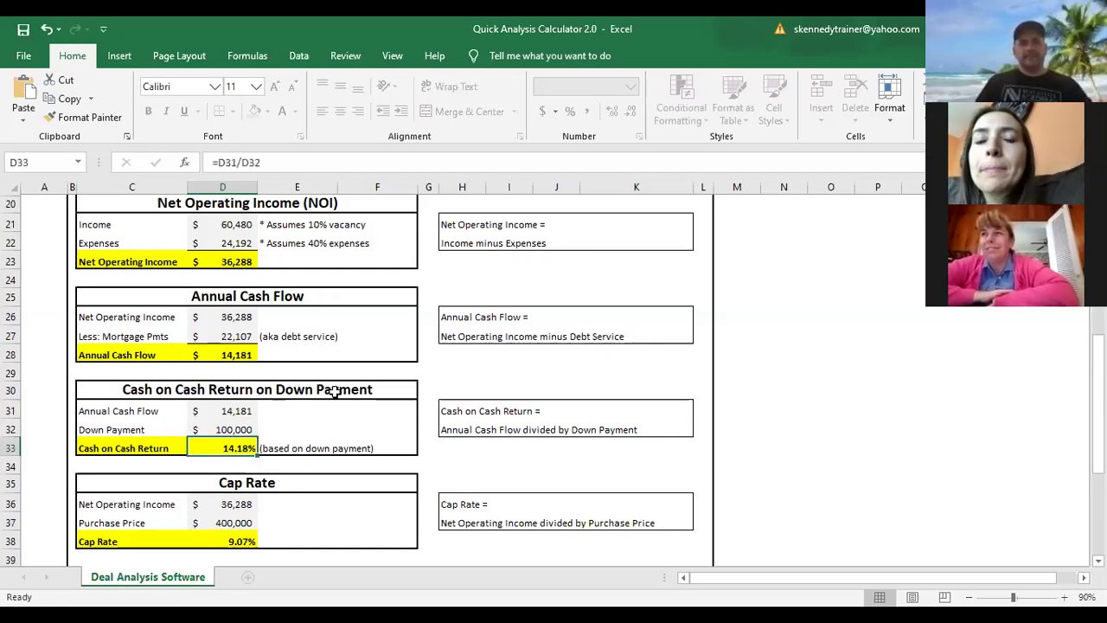
pyautogui.scroll(-1, 325, 390)
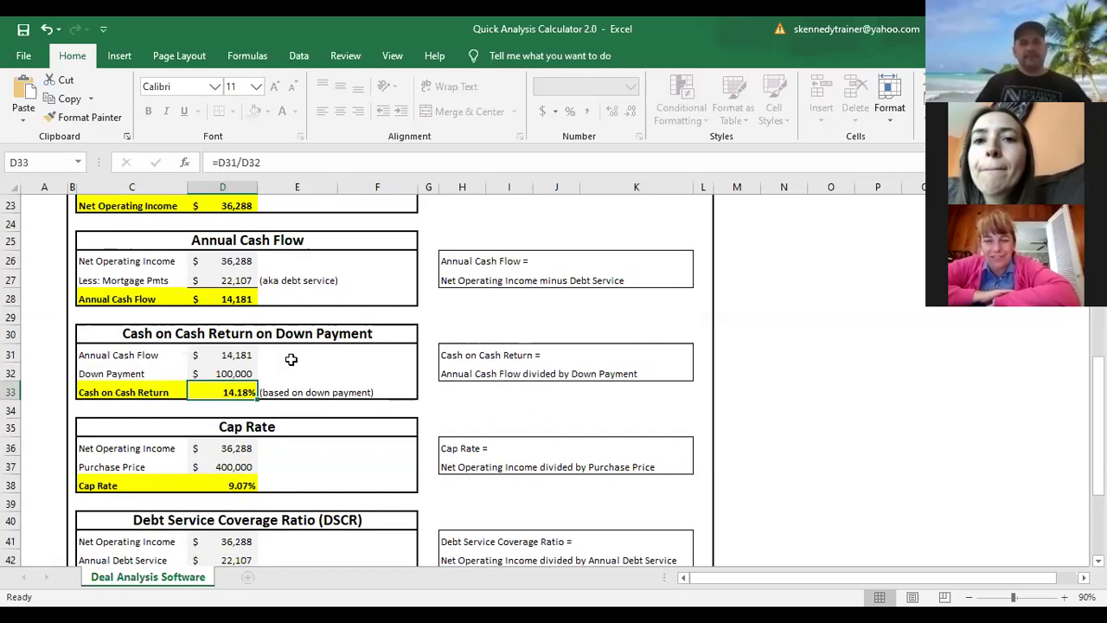
pyautogui.scroll(-2, 287, 407)
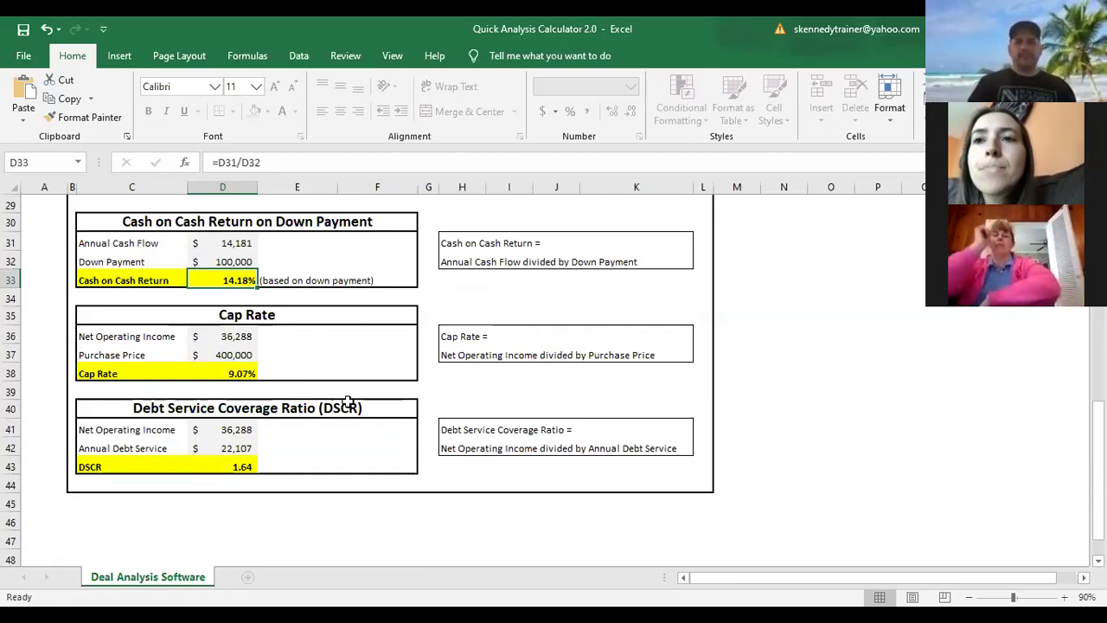
# Set the Purchase Price to $500,000 and review the cash flow, Cash on Cash Return and Cap Rate sections.
pyautogui.scroll(9, 337, 260)
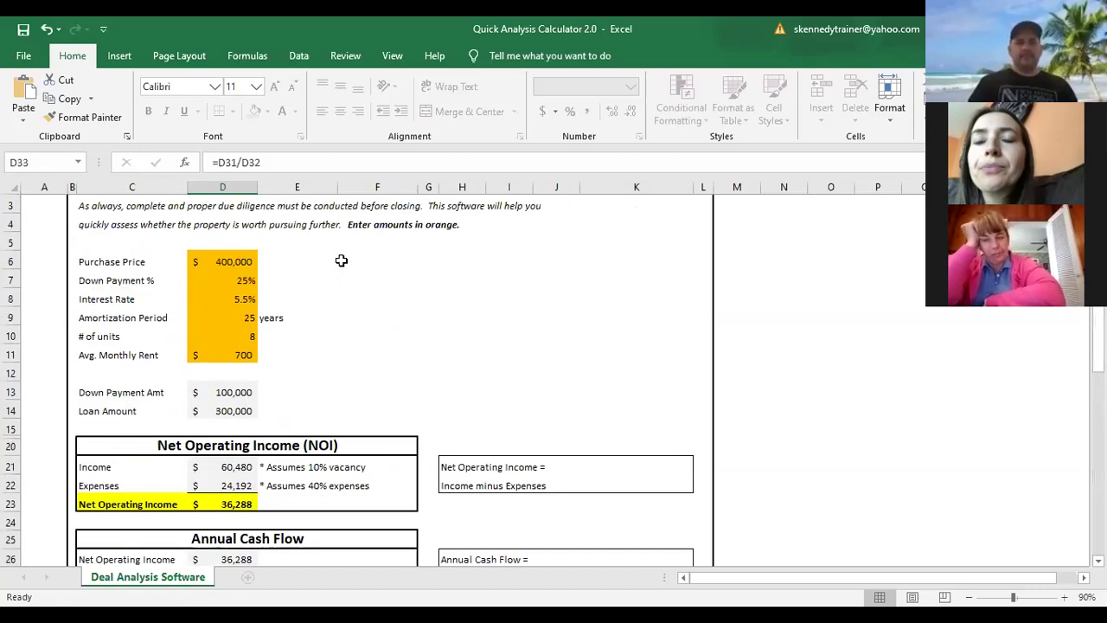
pyautogui.click(229, 260)
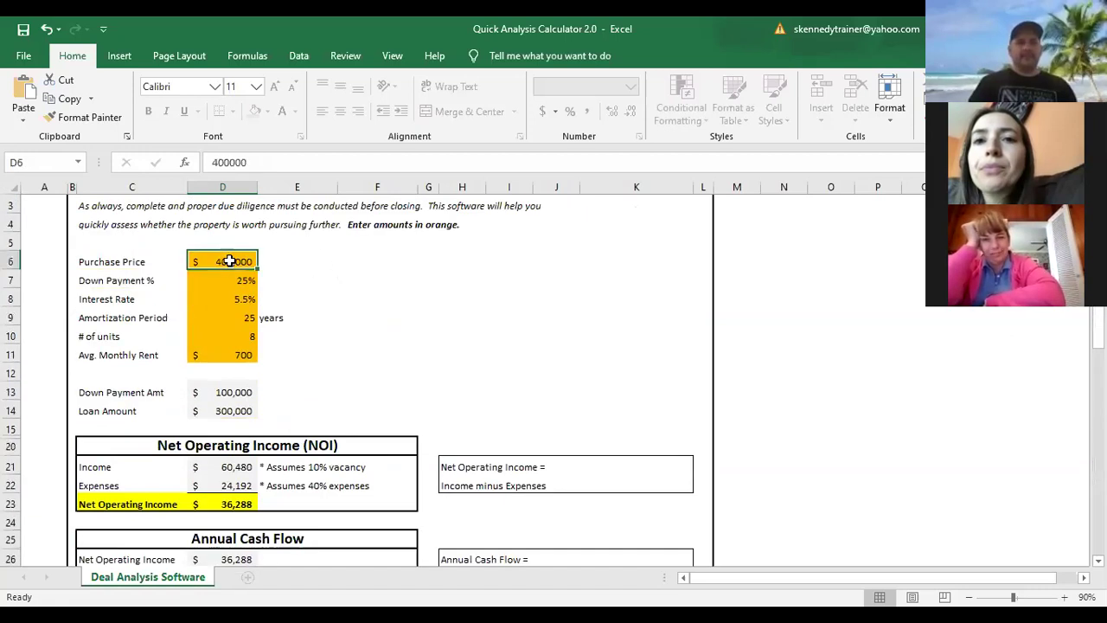
pyautogui.write('500000')
pyautogui.press('Return')
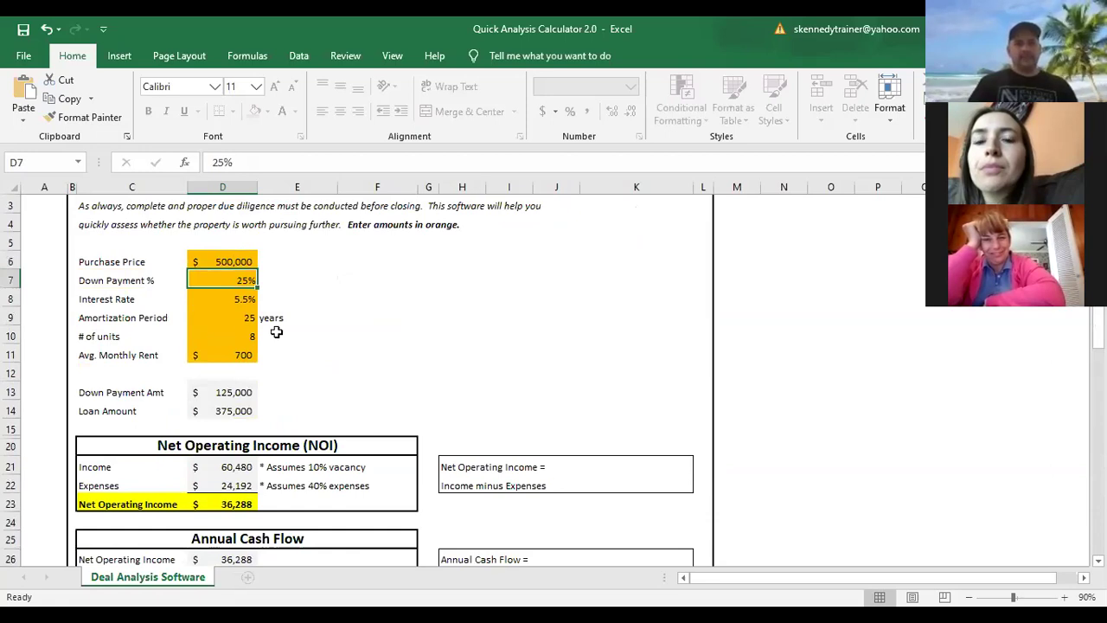
pyautogui.scroll(-4, 277, 332)
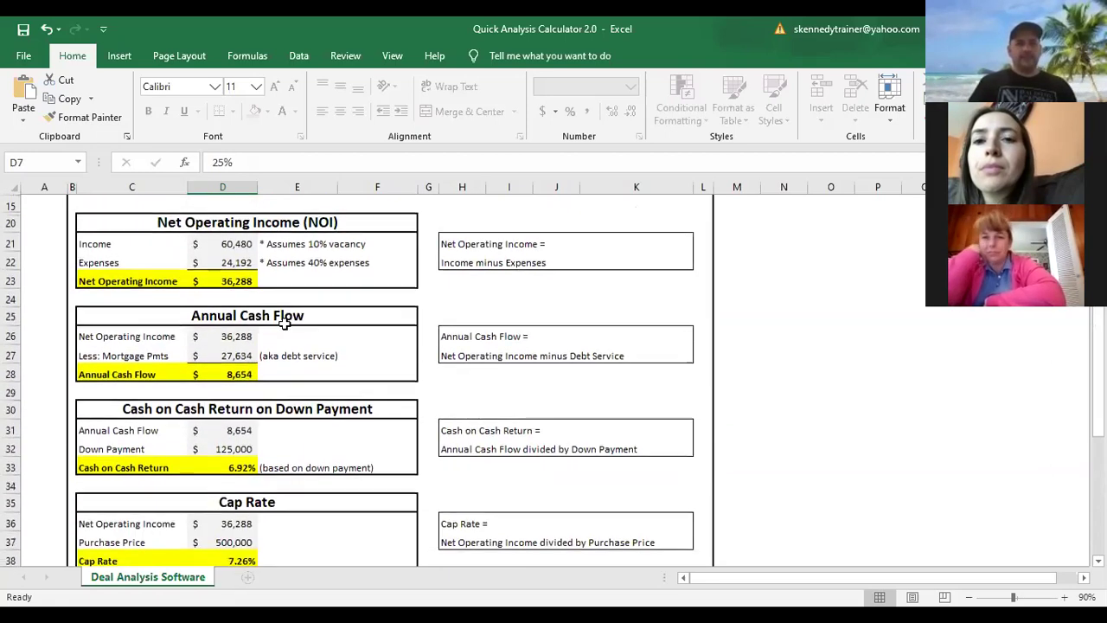
# Examine the Cash on Cash Return result and the Cap Rate result with their formulas.
pyautogui.click(216, 466)
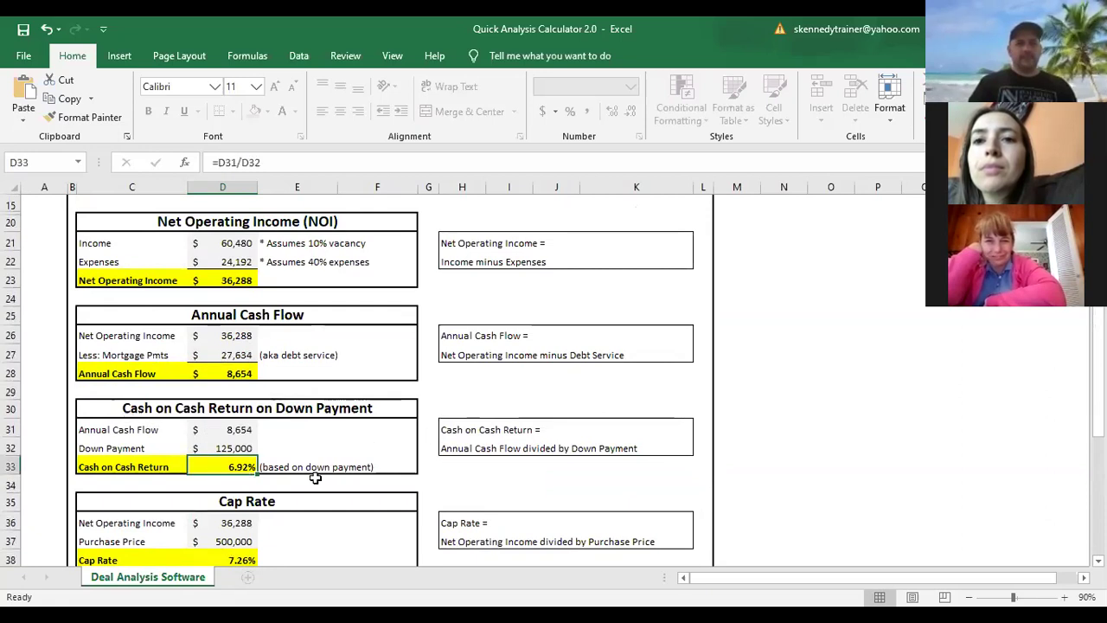
pyautogui.scroll(-2, 315, 478)
pyautogui.press('Down')
pyautogui.press('Down')
pyautogui.press('Down')
pyautogui.press('Down')
pyautogui.press('Down')
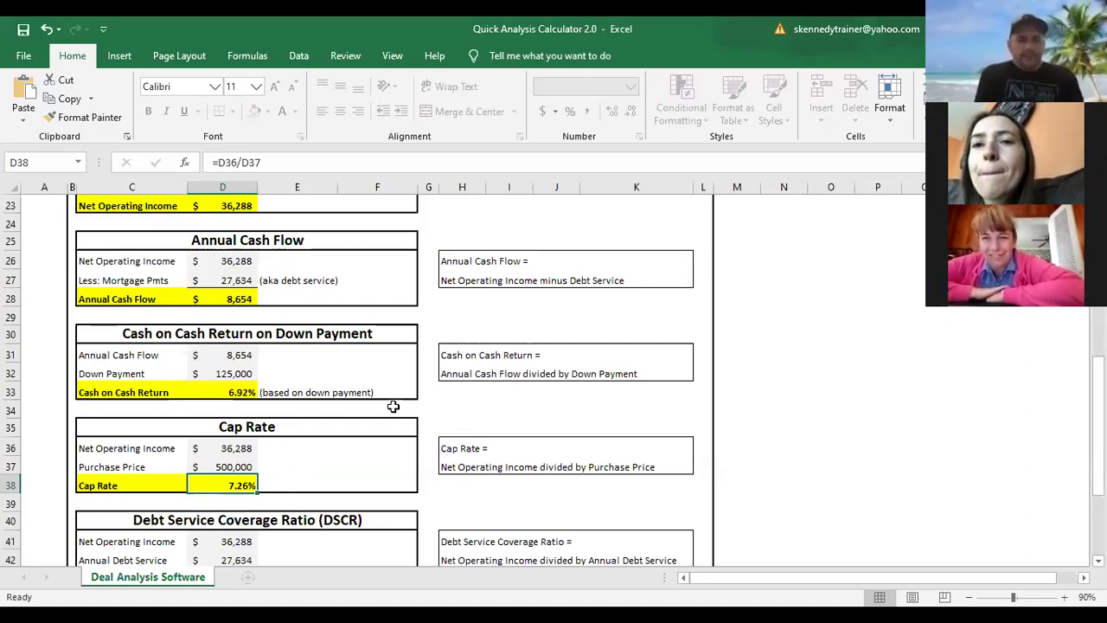
# Try a Purchase Price of $475,000 and review its effect on Annual Cash Flow, Cash on Cash Return, Cap Rate and DSCR.
pyautogui.scroll(6, 363, 413)
pyautogui.click(232, 345)
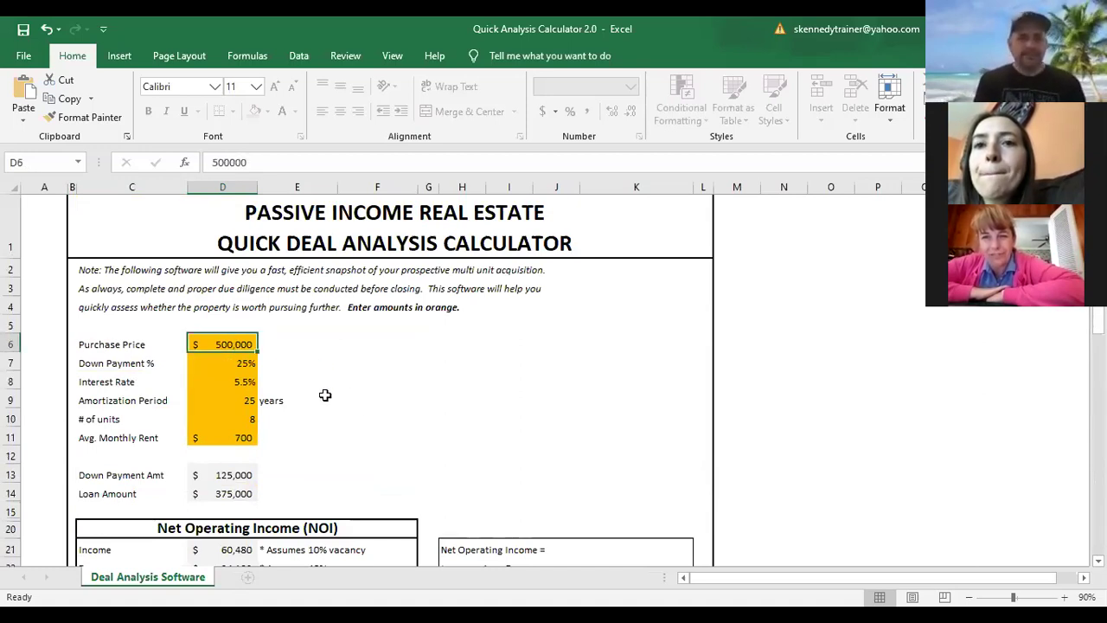
pyautogui.write('475000')
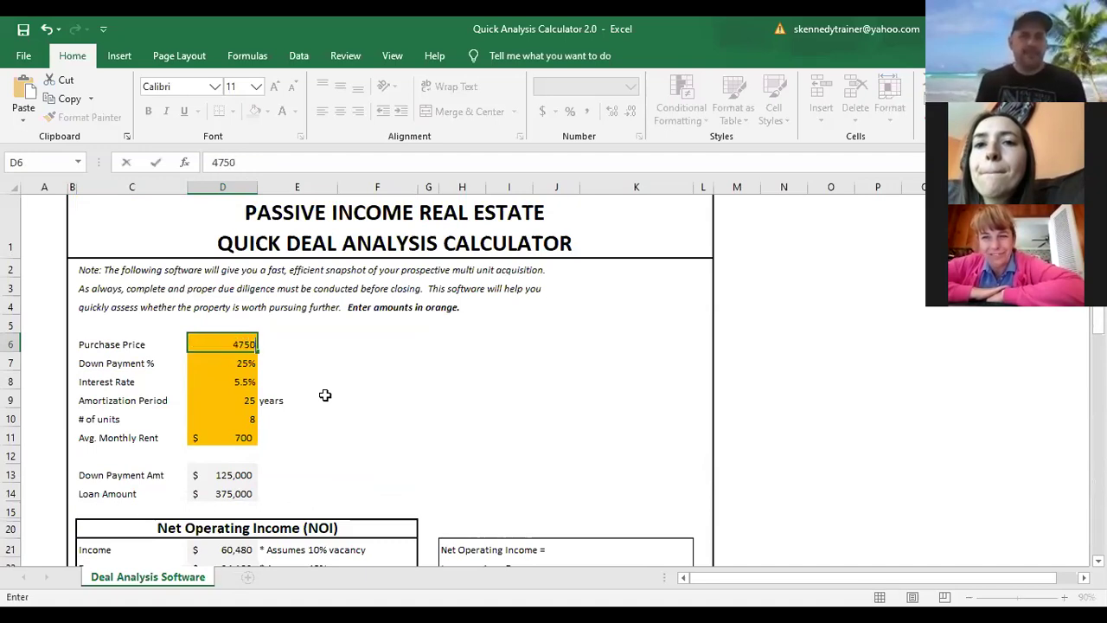
pyautogui.press('Return')
pyautogui.scroll(-6, 326, 395)
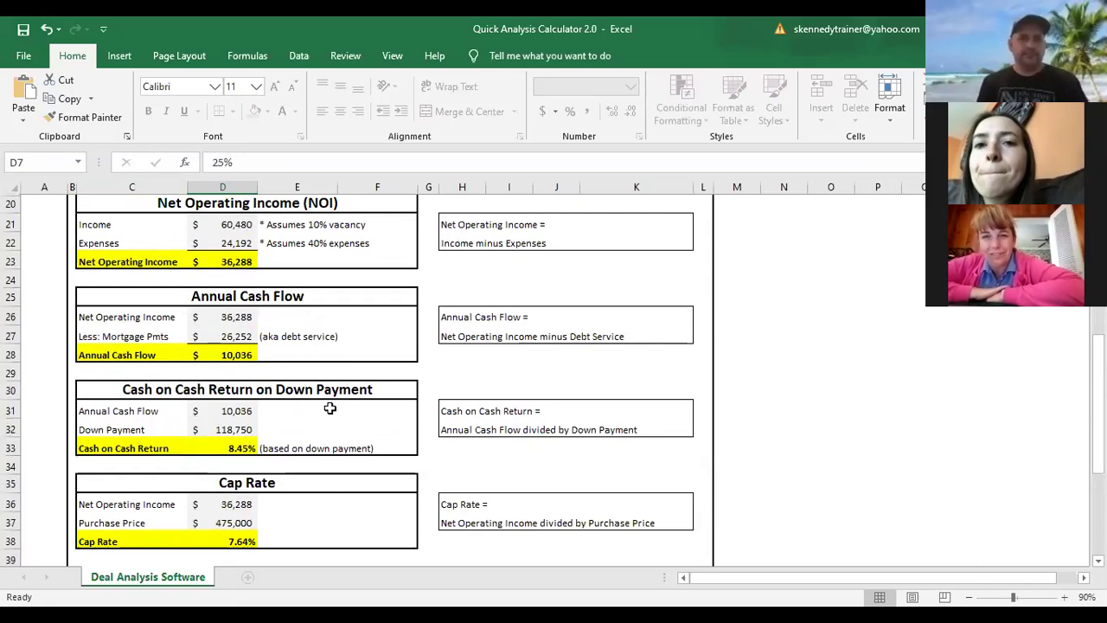
pyautogui.scroll(-2, 331, 406)
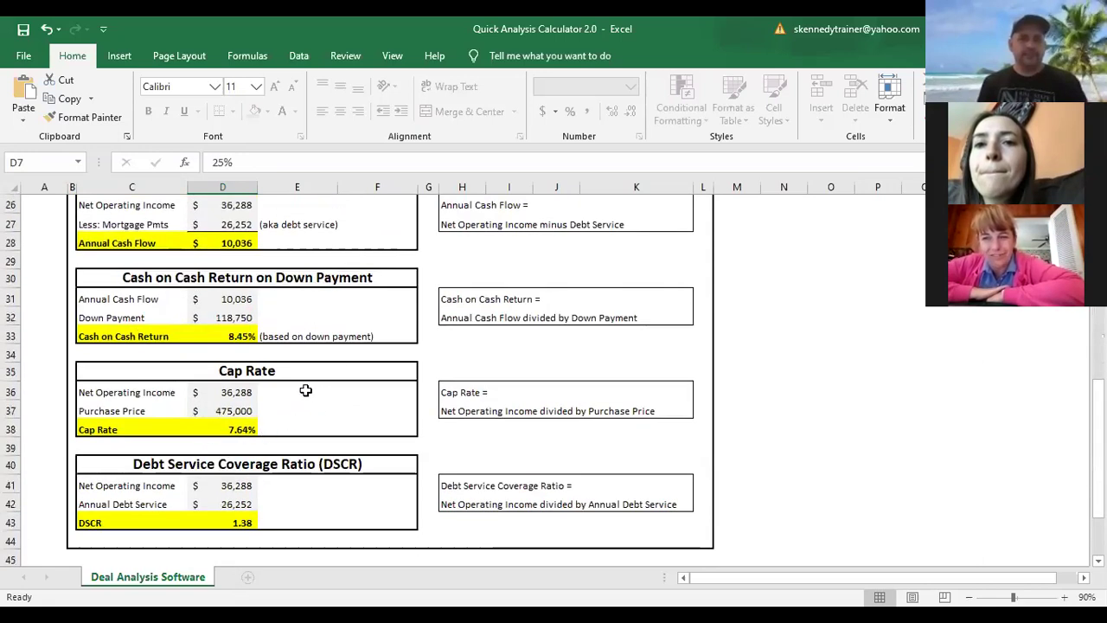
# Set the Purchase Price to $450,000 and review the Annual Cash Flow, Cash on Cash Return and Cap Rate results.
pyautogui.scroll(7, 303, 391)
pyautogui.click(241, 205)
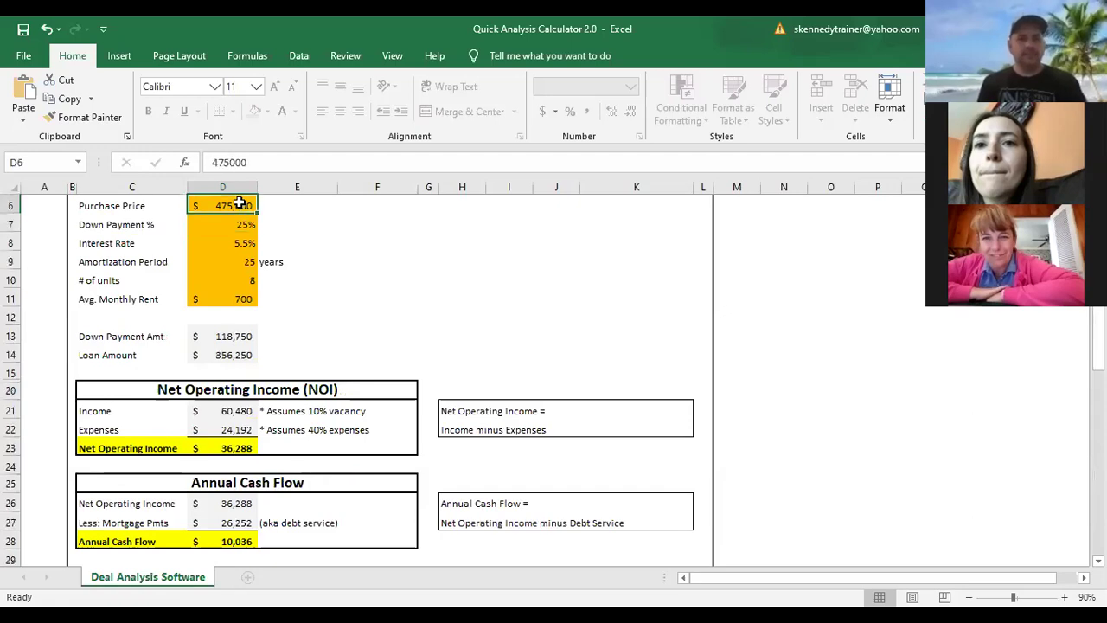
pyautogui.write('450,000')
pyautogui.press('Return')
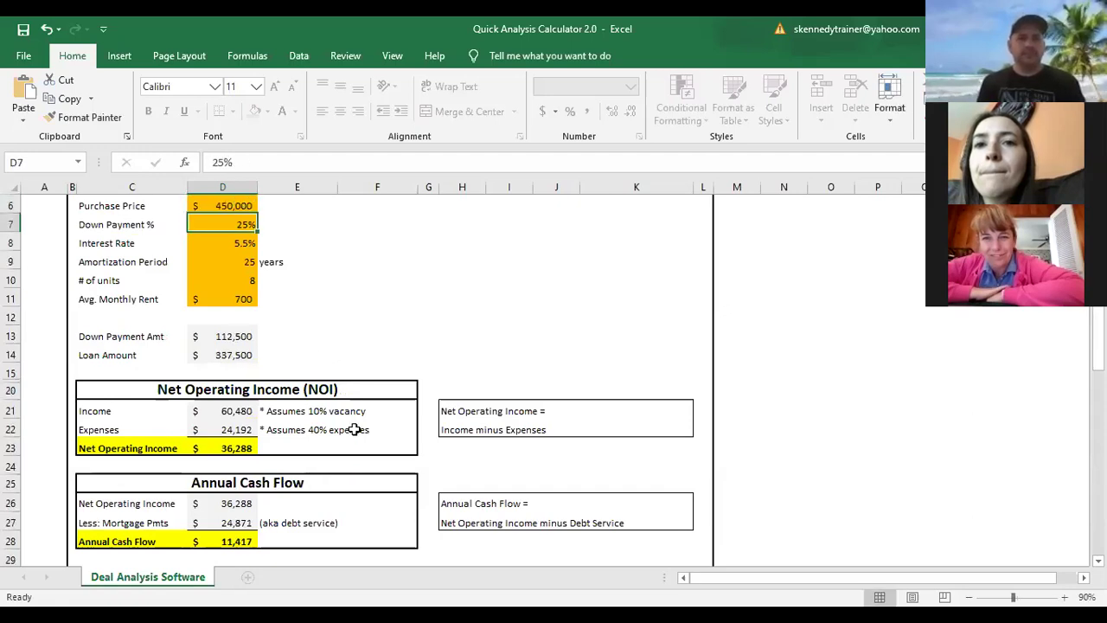
pyautogui.scroll(-5, 348, 389)
pyautogui.scroll(-1, 348, 388)
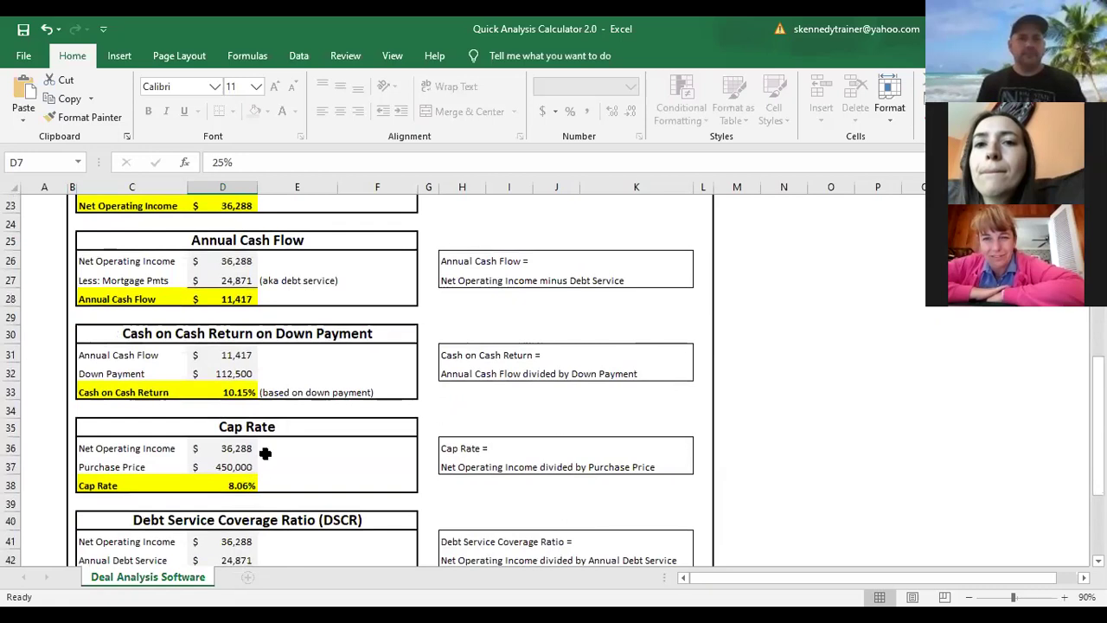
pyautogui.click(229, 485)
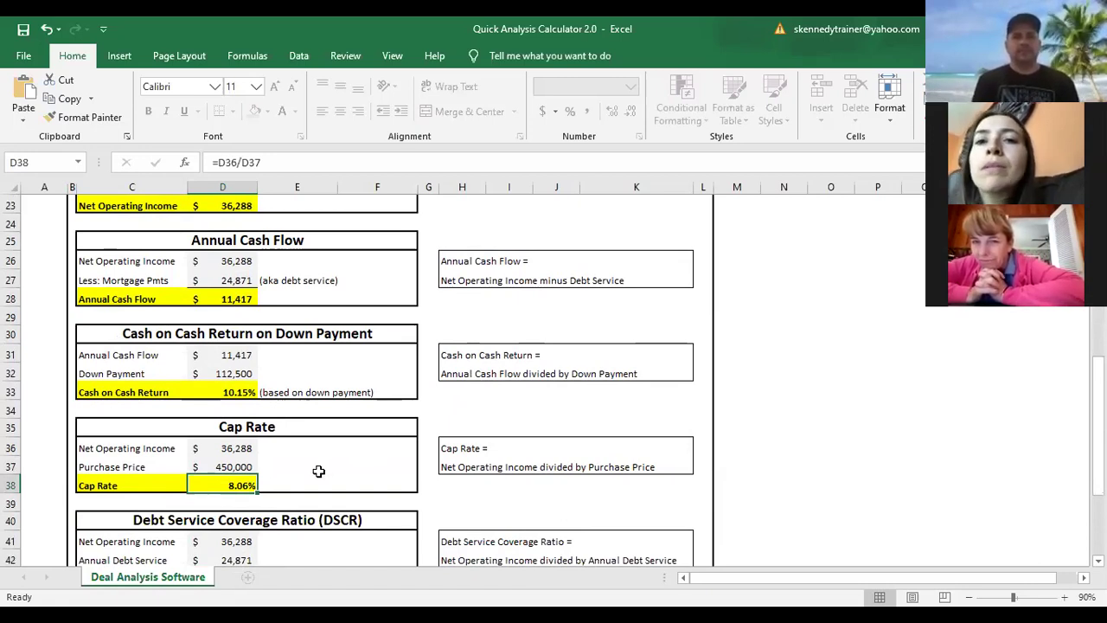
# Examine the Purchase Price input and how Net Operating Income and Annual Debt Service feed the DSCR calculation.
pyautogui.scroll(6, 323, 461)
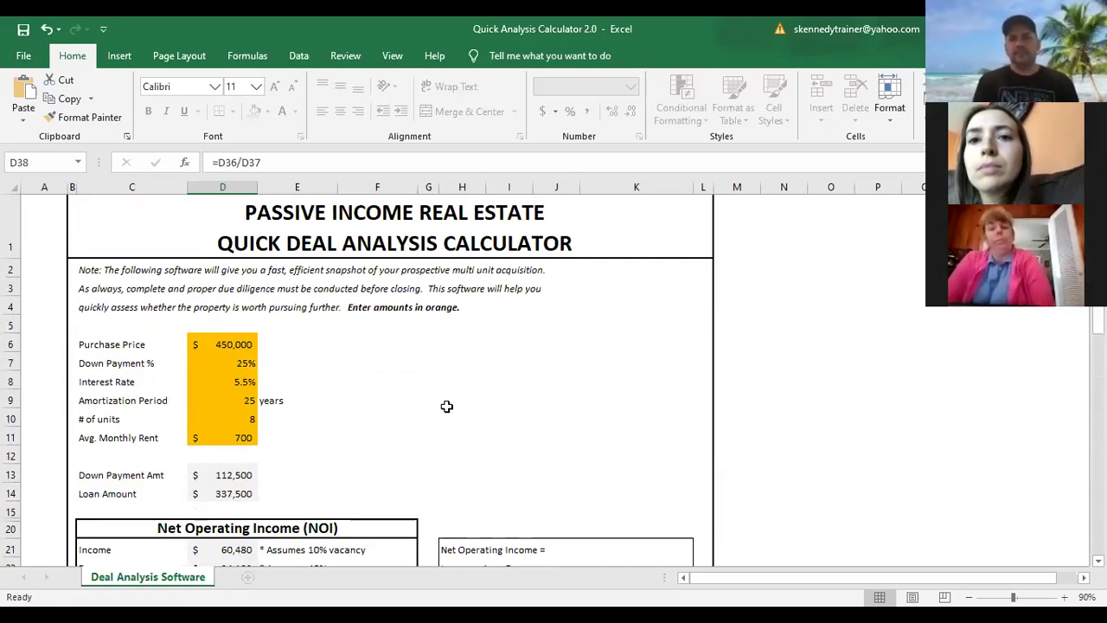
pyautogui.click(211, 343)
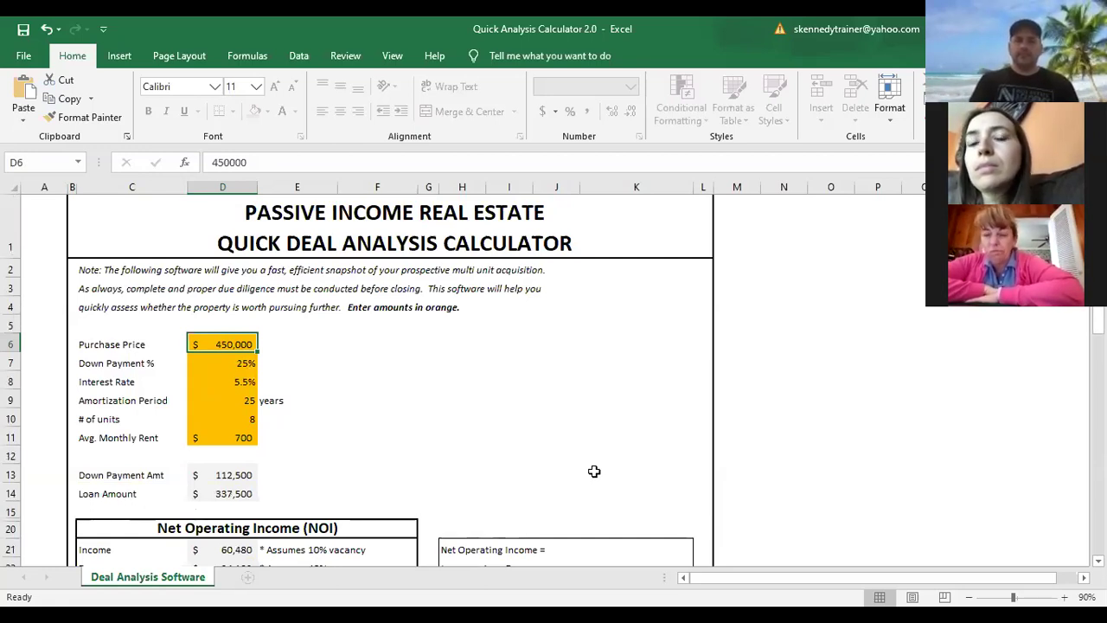
pyautogui.scroll(-4, 489, 425)
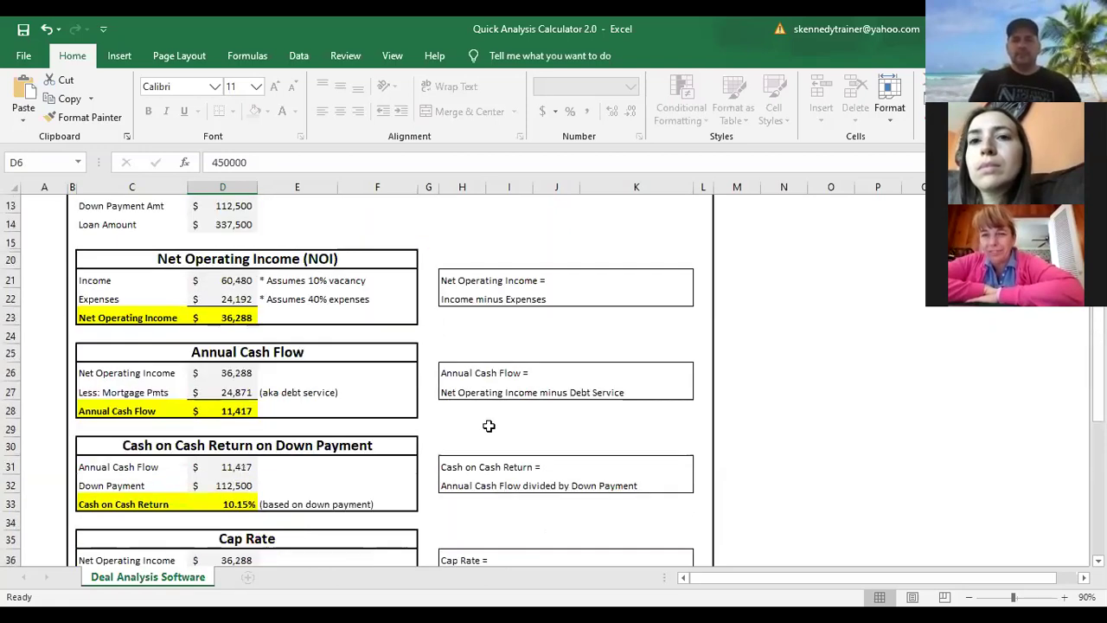
pyautogui.scroll(-3, 488, 425)
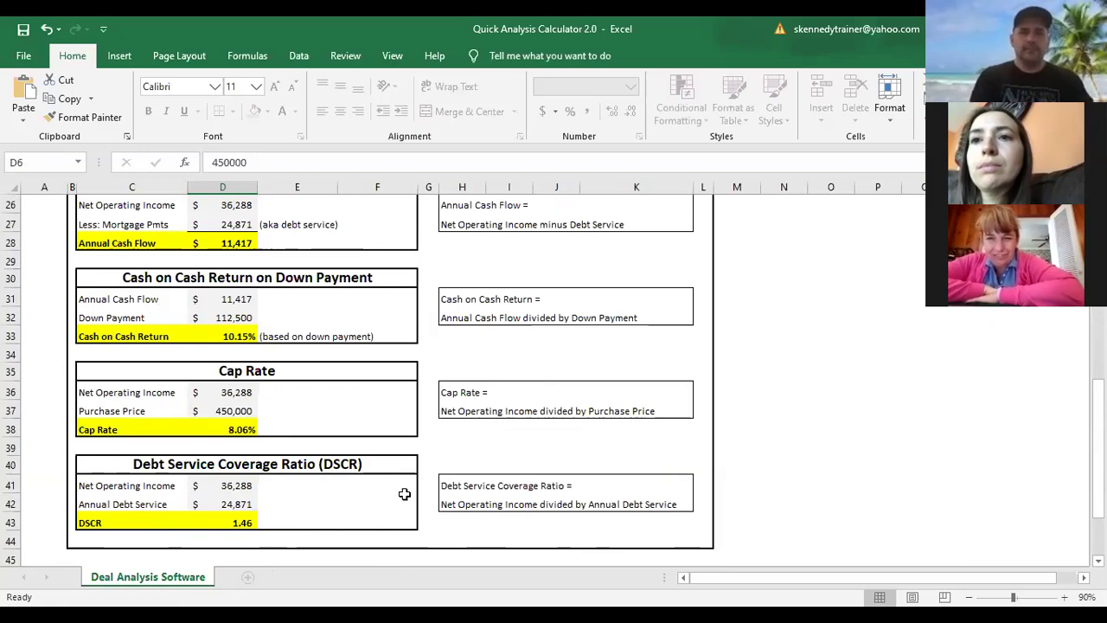
pyautogui.click(224, 488)
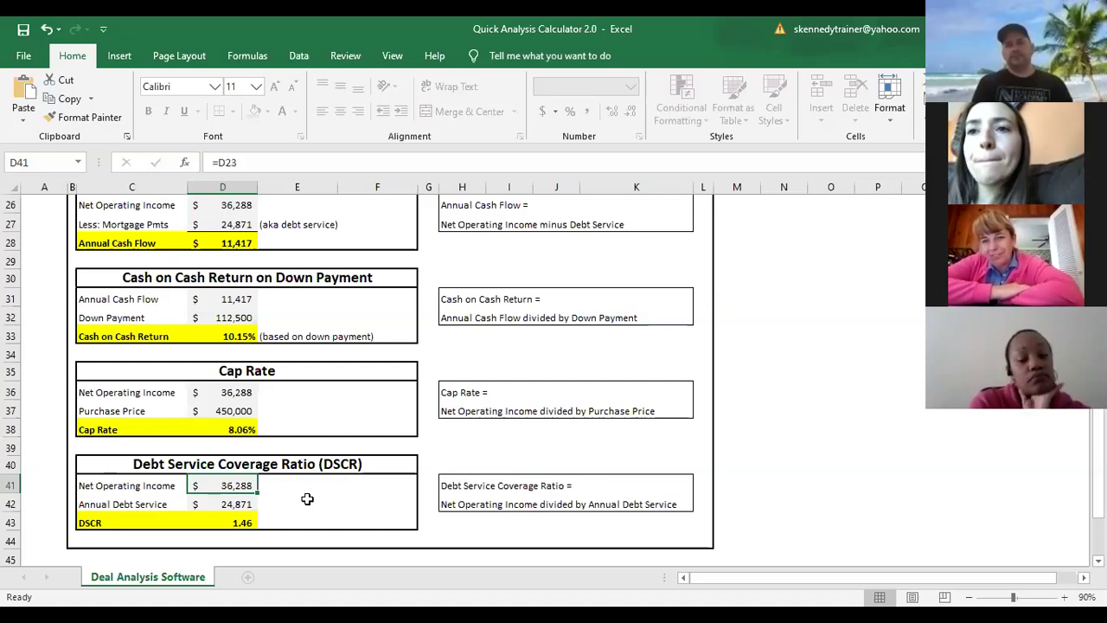
pyautogui.click(245, 521)
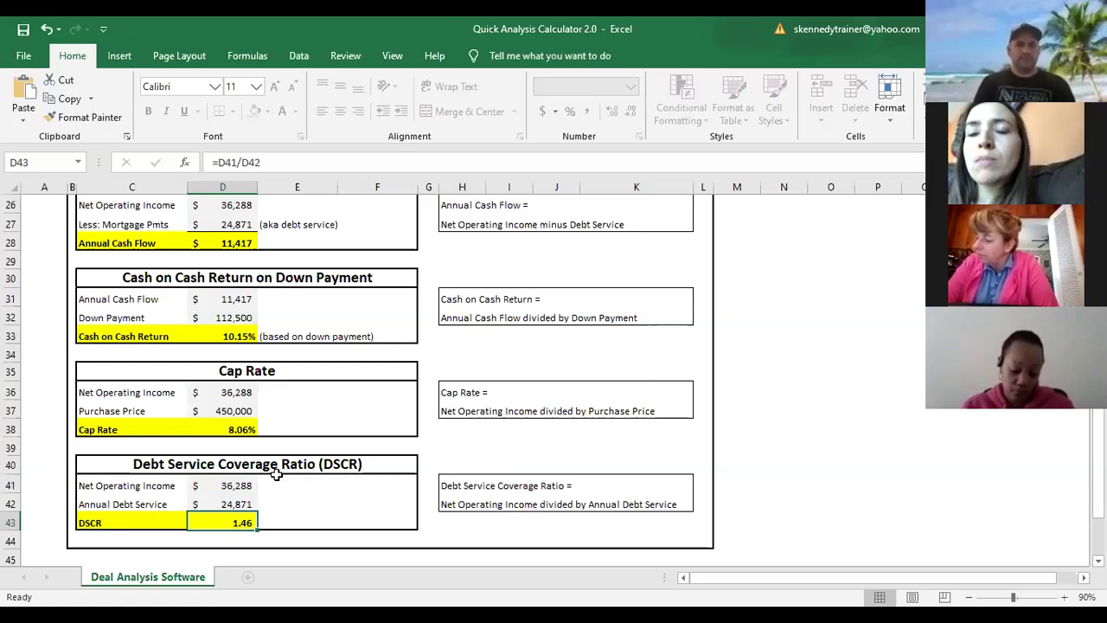
pyautogui.click(243, 486)
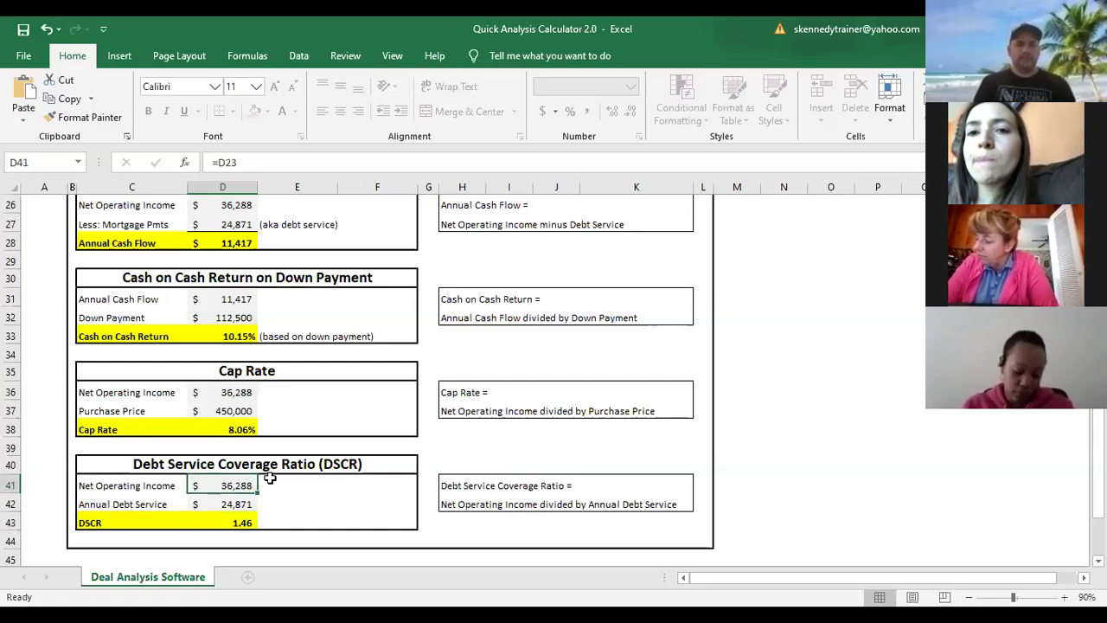
pyautogui.click(232, 501)
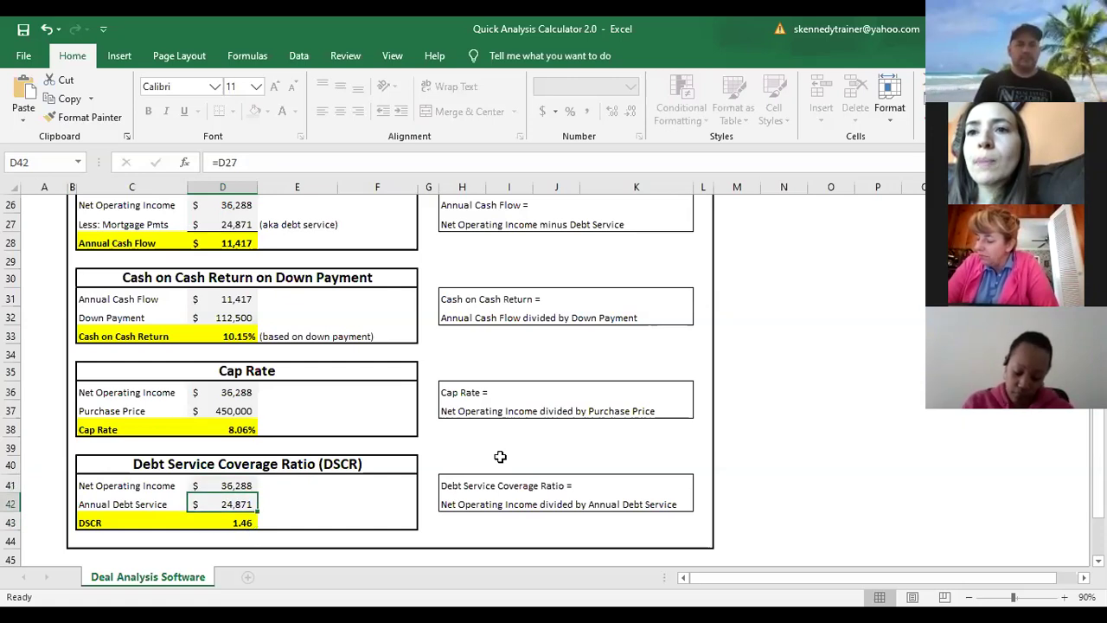
pyautogui.scroll(-3, 519, 389)
# Select the Purchase Price input among the orange deal inputs.
pyautogui.scroll(10, 519, 398)
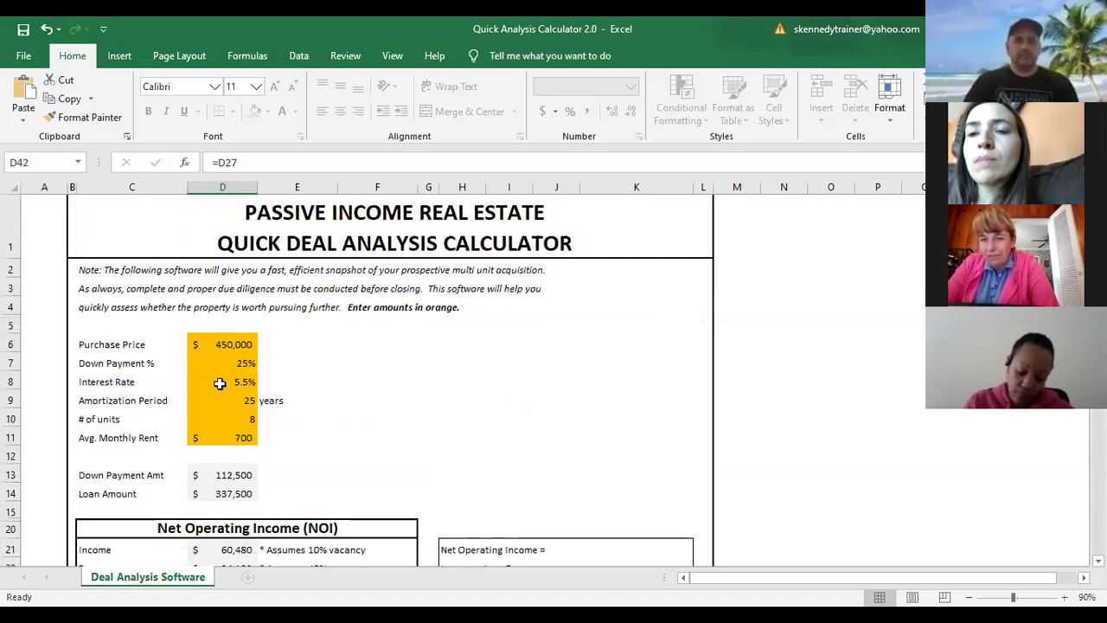
pyautogui.click(221, 344)
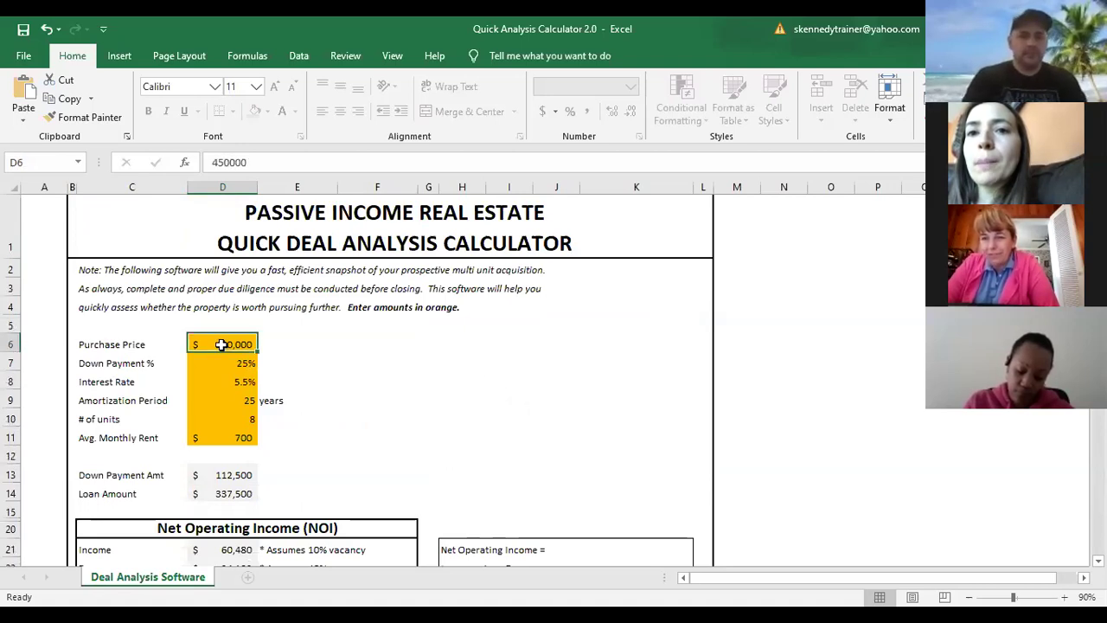